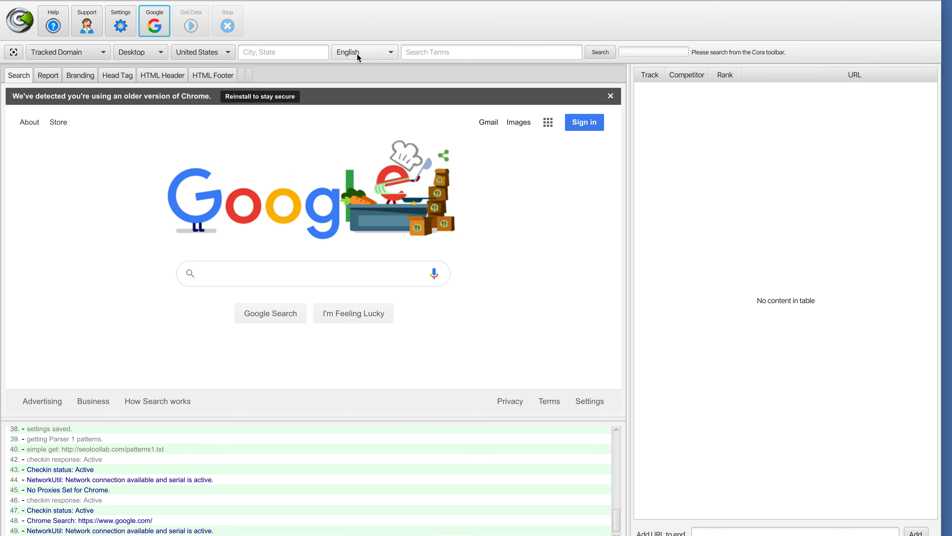
Step: Run a desktop Google search for "dui lawyer los angeles" in the United States in English
{"action": "left_click", "coordinate": [416, 53]}
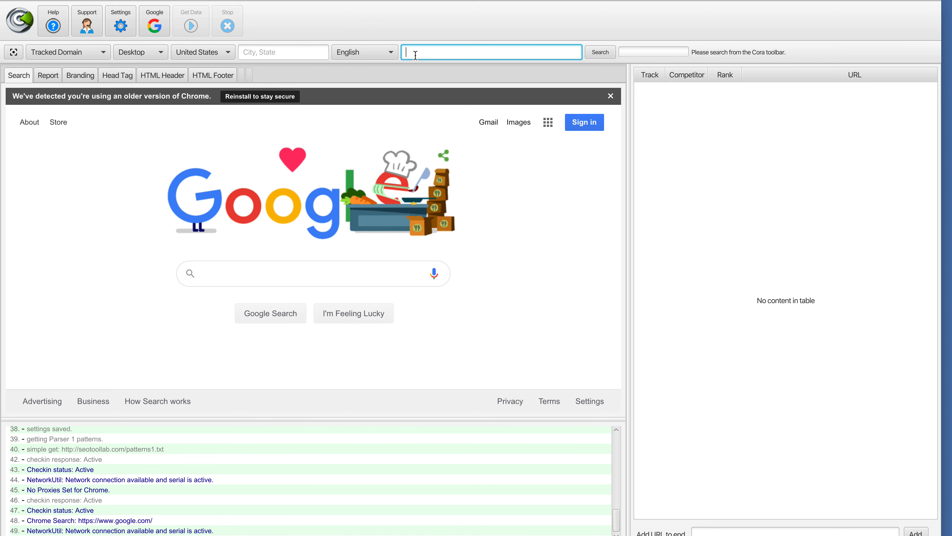
{"action": "type", "text": "dur law"}
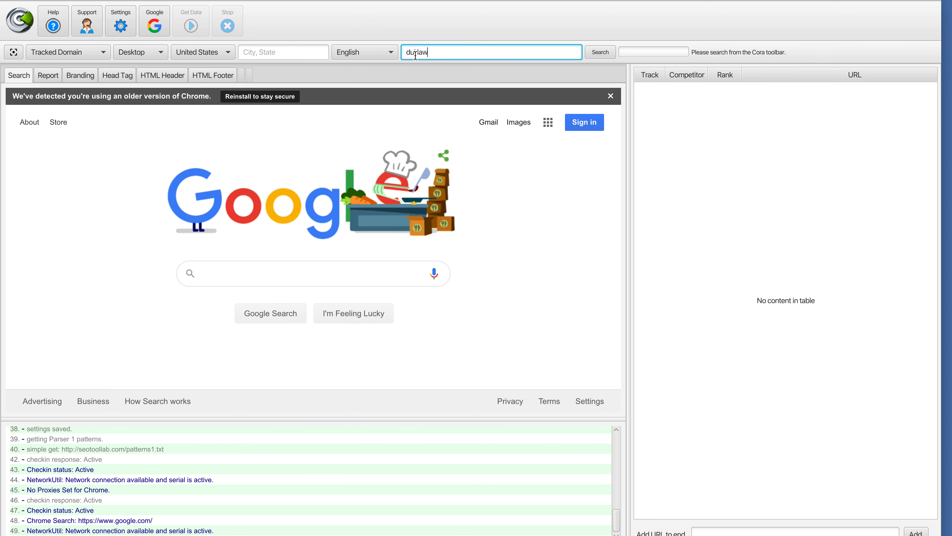
{"action": "type", "text": "yer los angeles"}
{"action": "key", "text": "Return"}
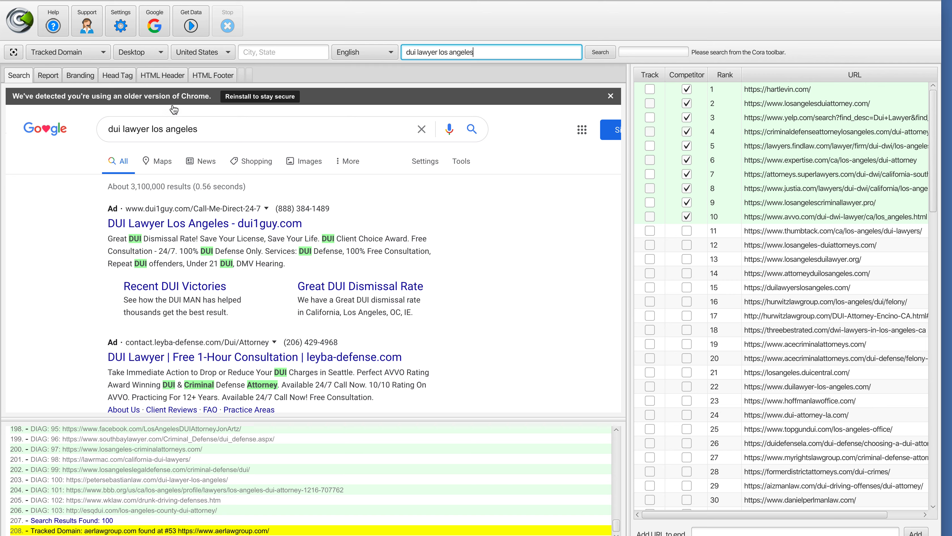
Step: View the default tracked domains in the settings and close the settings window
{"action": "left_click", "coordinate": [120, 25]}
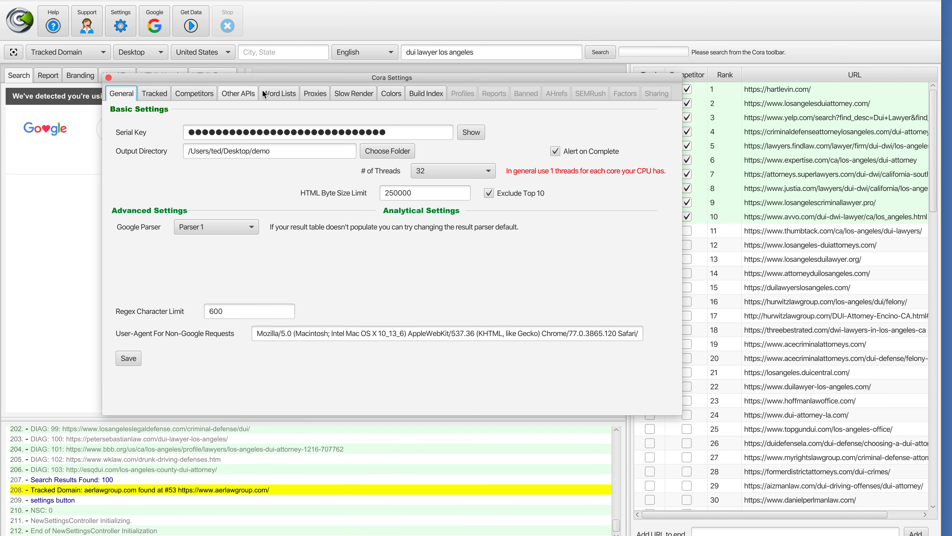
{"action": "left_click", "coordinate": [152, 94]}
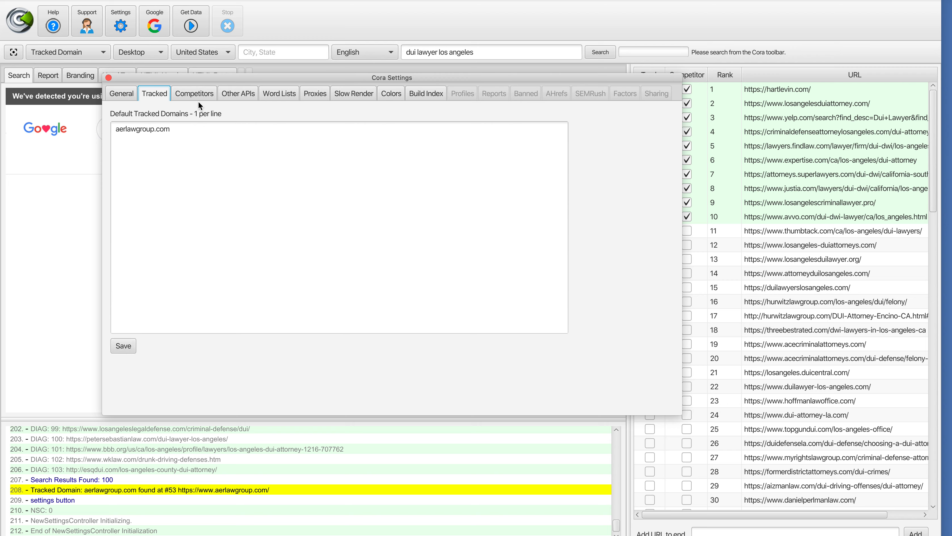
{"action": "left_click", "coordinate": [109, 78]}
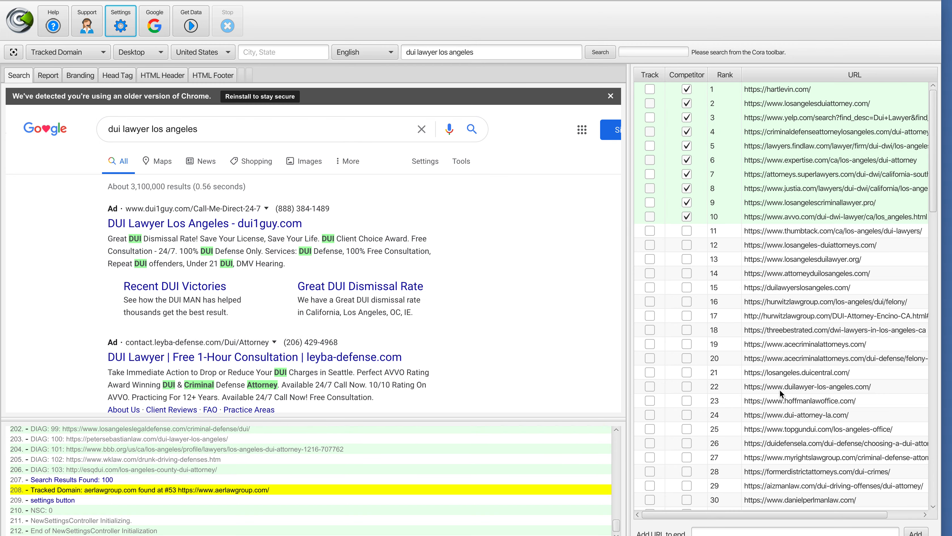
Step: Look through the ranked results for the tracked aerlawgroup.com entry and return to the first results
{"action": "scroll", "coordinate": [780, 390], "scroll_direction": "down", "scroll_amount": 1}
{"action": "scroll", "coordinate": [779, 390], "scroll_direction": "down", "scroll_amount": 9}
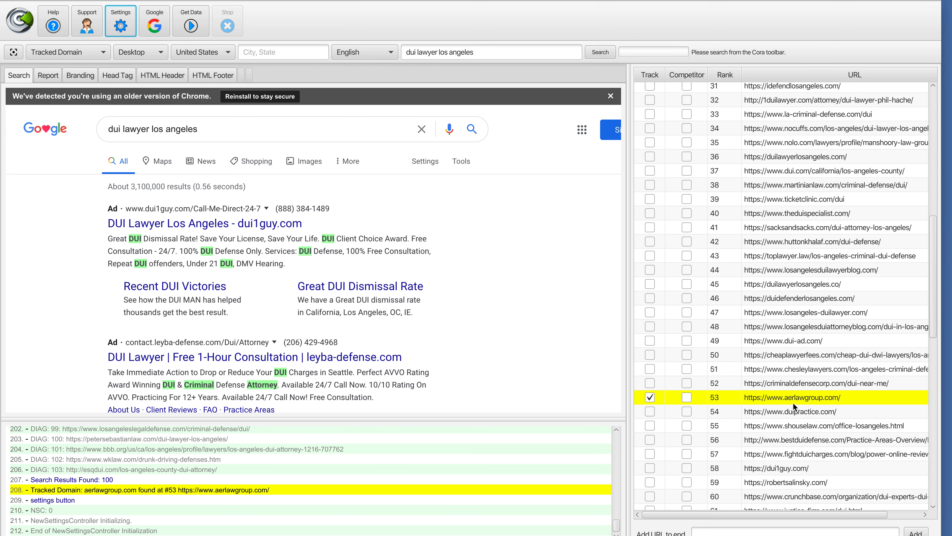
{"action": "scroll", "coordinate": [759, 315], "scroll_direction": "up", "scroll_amount": 10}
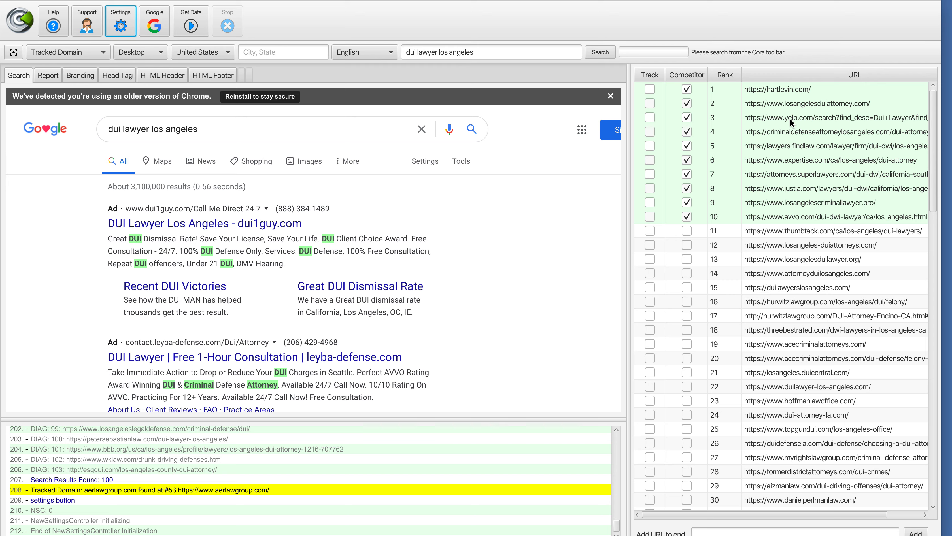
Step: Exclude the rank 3 Yelp result from the competitors, include rank 12 losangeles-duiattorneys.com instead, and collect the data for the report
{"action": "left_click", "coordinate": [686, 117]}
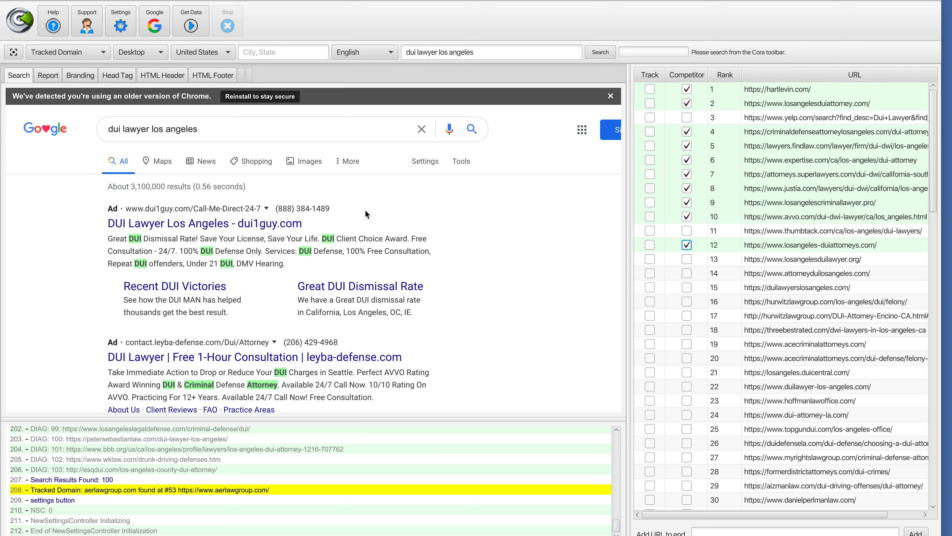
{"action": "left_click", "coordinate": [190, 23]}
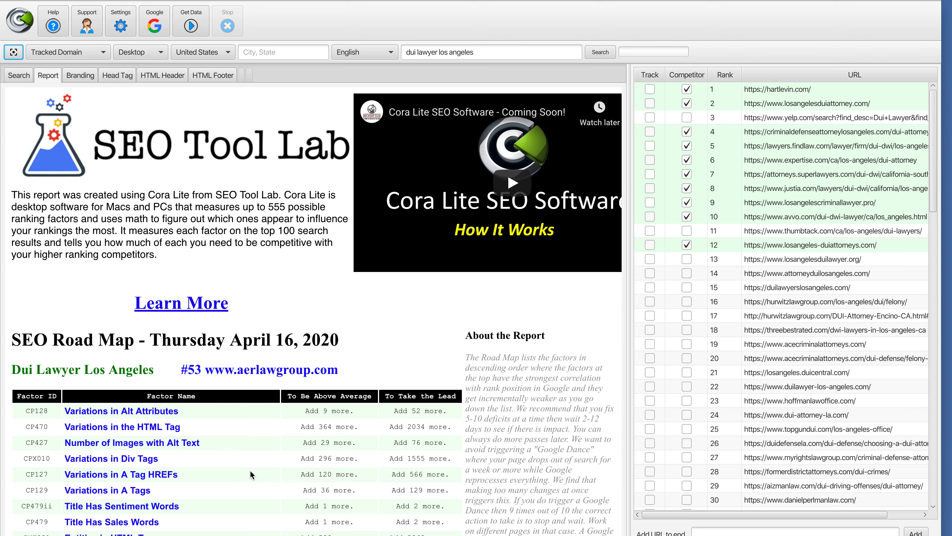
Step: Widen the report area against the results table and look over the opening part of the SEO Road Map
{"action": "left_click_drag", "start_coordinate": [630, 362], "coordinate": [794, 369]}
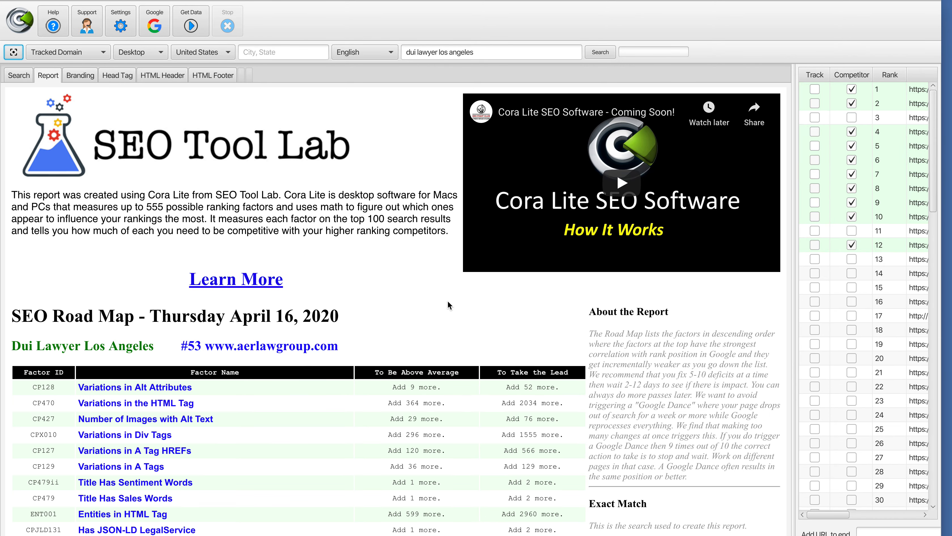
{"action": "scroll", "coordinate": [441, 298], "scroll_direction": "down", "scroll_amount": 3}
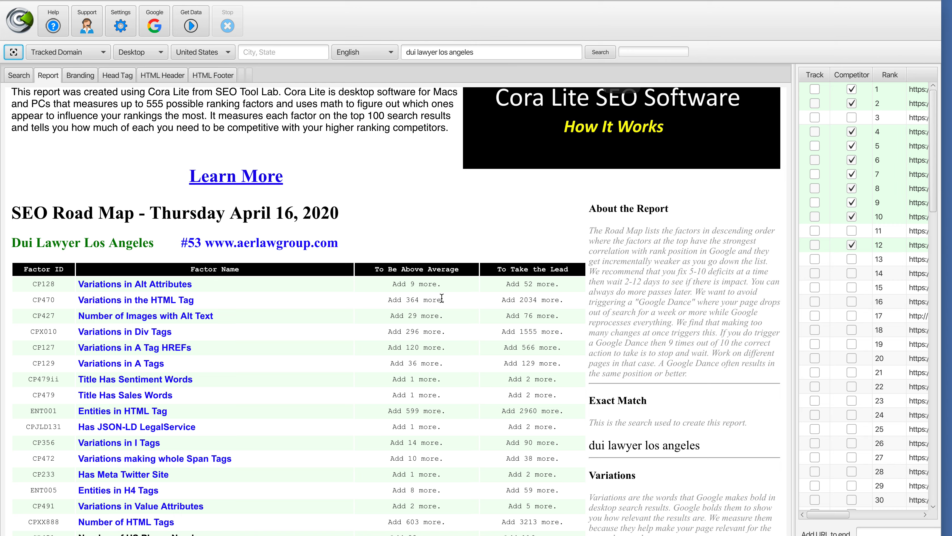
{"action": "scroll", "coordinate": [442, 298], "scroll_direction": "up", "scroll_amount": 1}
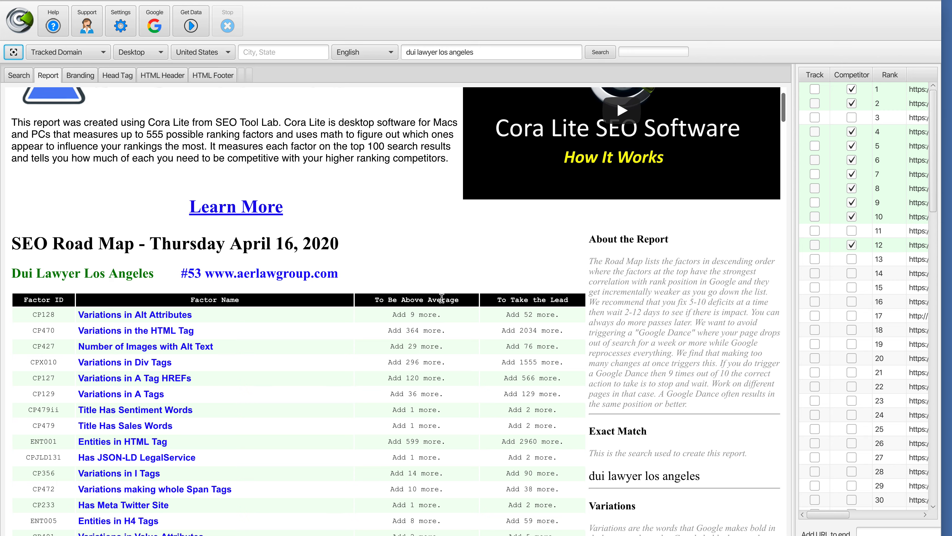
{"action": "scroll", "coordinate": [444, 301], "scroll_direction": "up", "scroll_amount": 2}
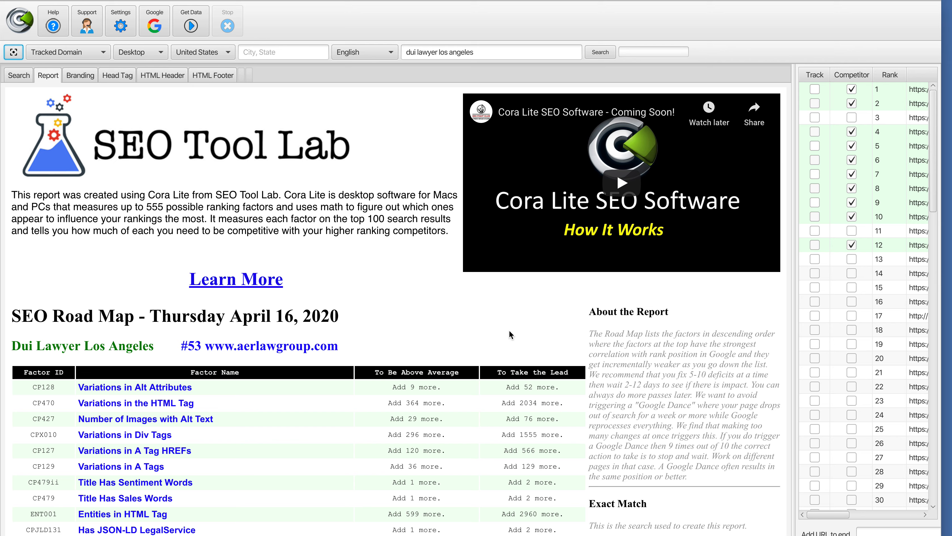
Step: Review the report's HTML header, HTML footer and head tag code and the branding wildcards
{"action": "left_click", "coordinate": [171, 75]}
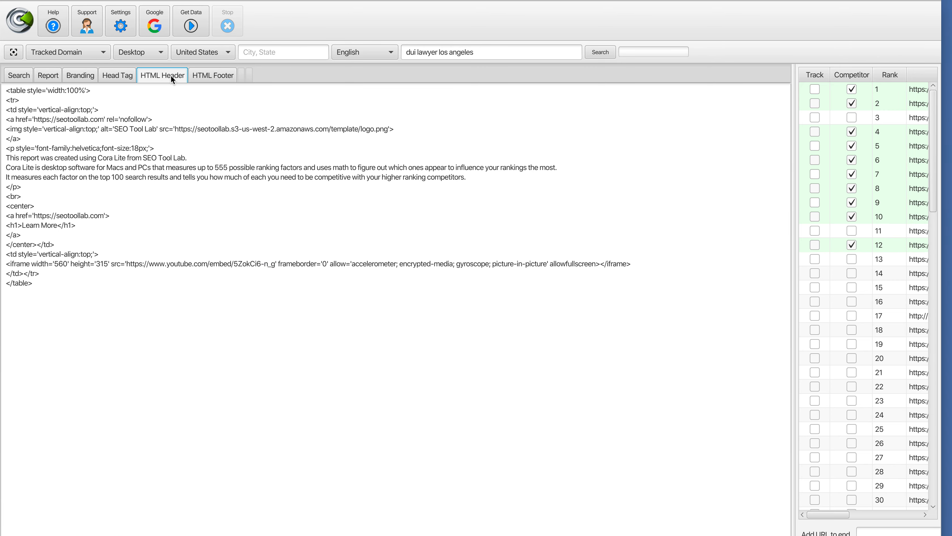
{"action": "left_click", "coordinate": [209, 77]}
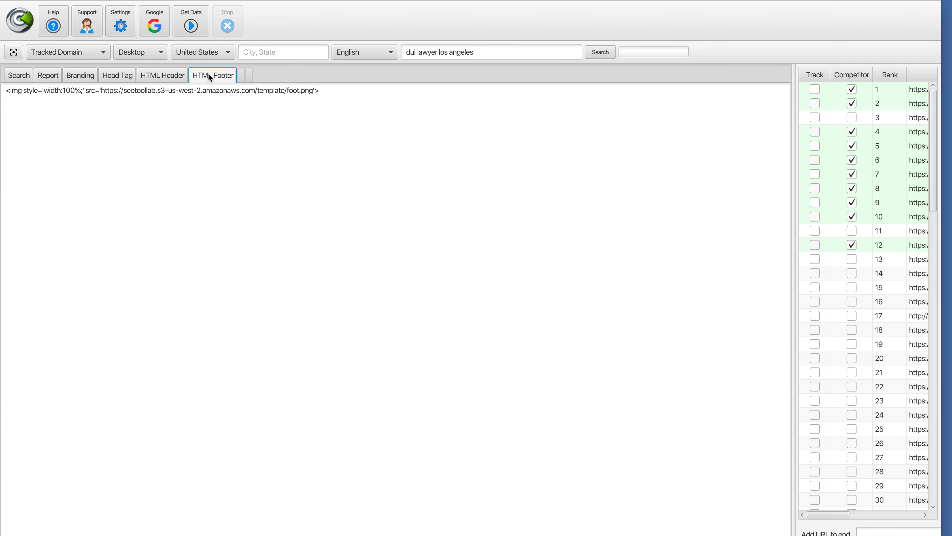
{"action": "left_click", "coordinate": [114, 80]}
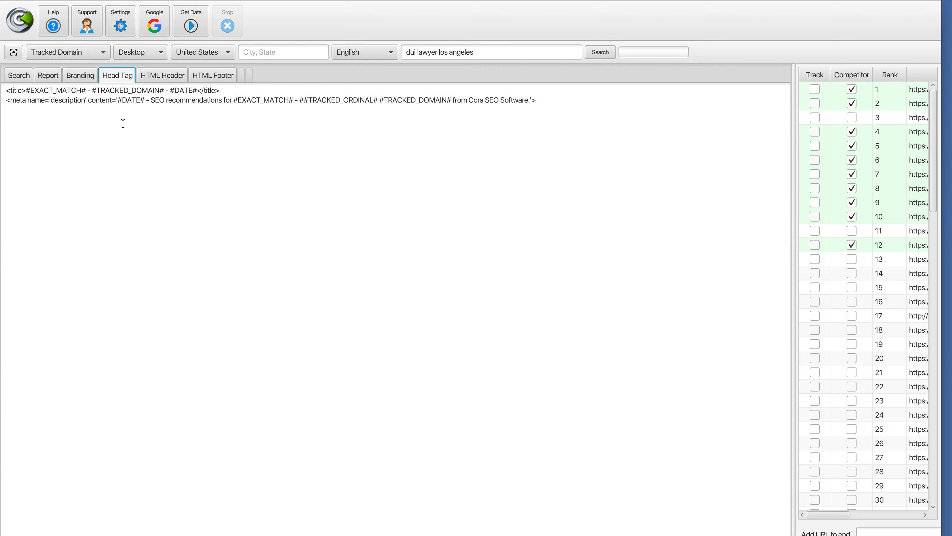
{"action": "left_click", "coordinate": [80, 78]}
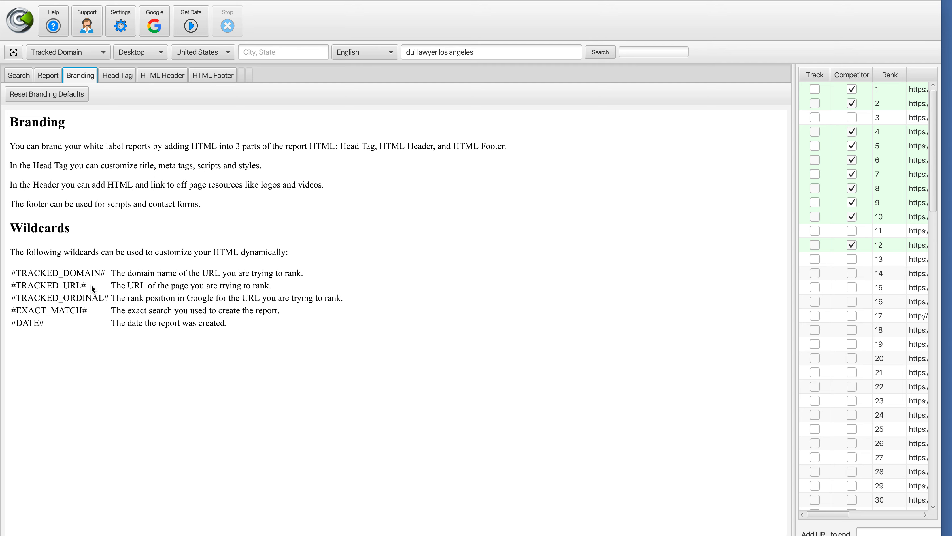
Step: Return to the report and examine the first factors in the SEO Road Map table
{"action": "left_click", "coordinate": [53, 78]}
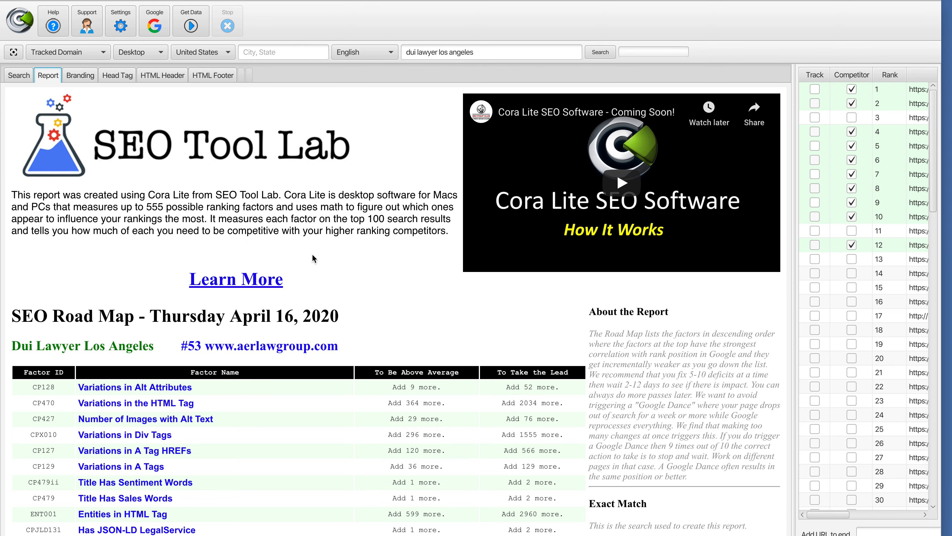
{"action": "scroll", "coordinate": [311, 254], "scroll_direction": "down", "scroll_amount": 3}
{"action": "scroll", "coordinate": [312, 254], "scroll_direction": "down", "scroll_amount": 1}
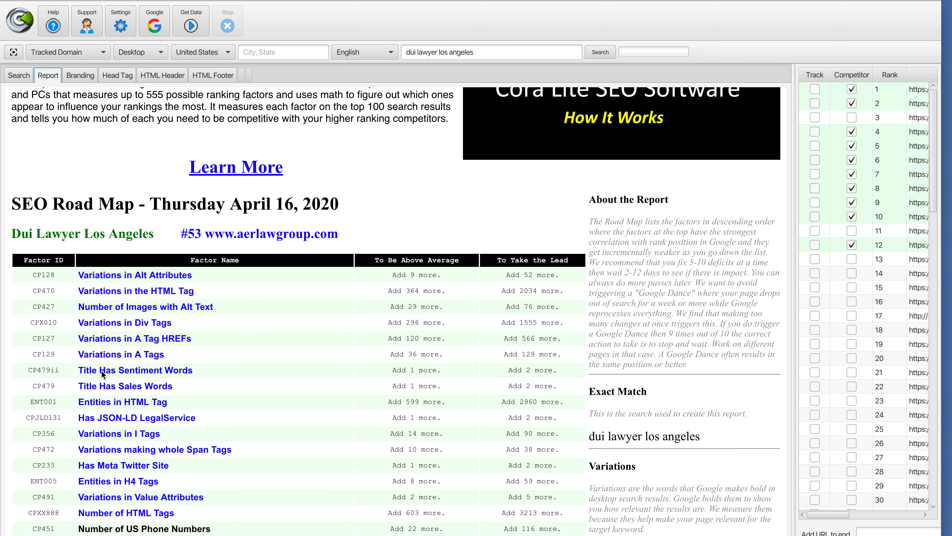
{"action": "scroll", "coordinate": [552, 341], "scroll_direction": "down", "scroll_amount": 2}
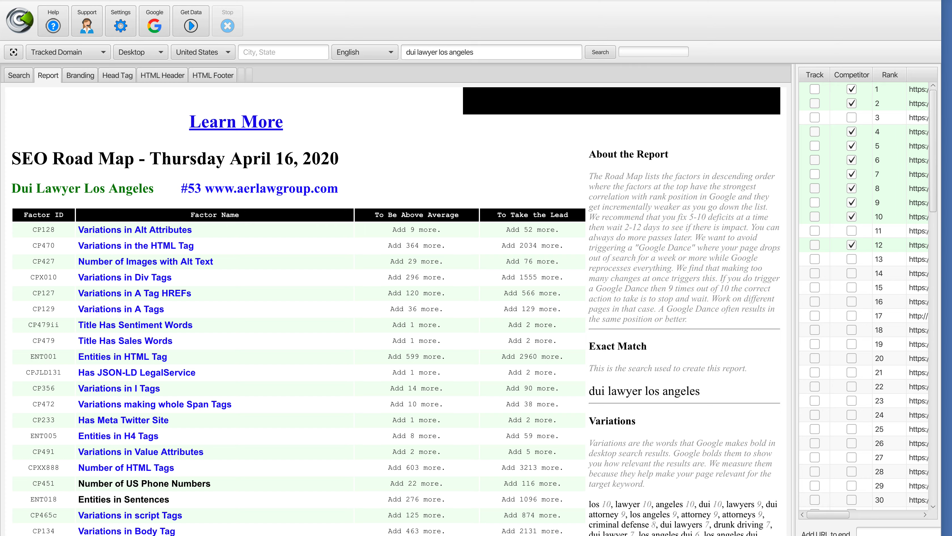
Step: Bring the w3schools page on the HTML <html> tag over the report, examine its example document, and close it
{"action": "left_click_drag", "start_coordinate": [946, 405], "coordinate": [441, 70]}
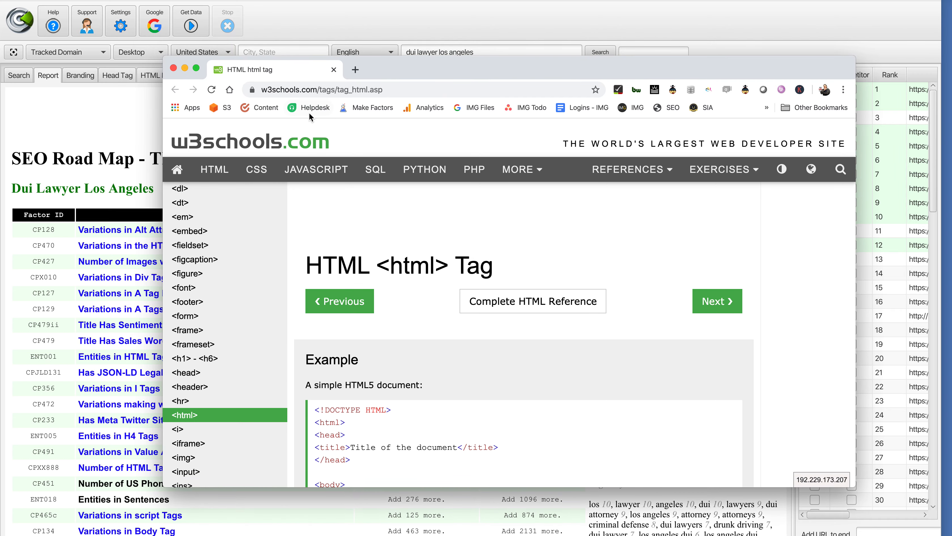
{"action": "scroll", "coordinate": [391, 278], "scroll_direction": "down", "scroll_amount": 2}
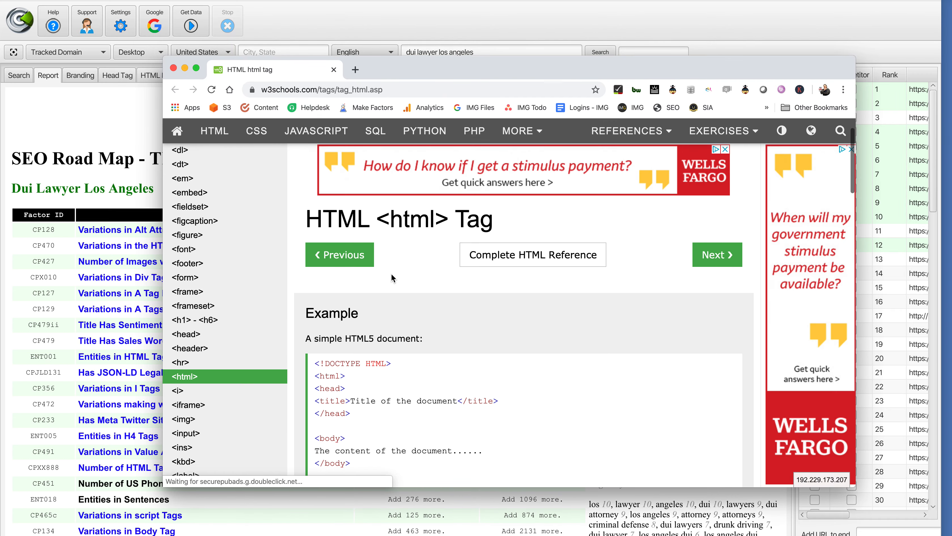
{"action": "scroll", "coordinate": [392, 277], "scroll_direction": "down", "scroll_amount": 1}
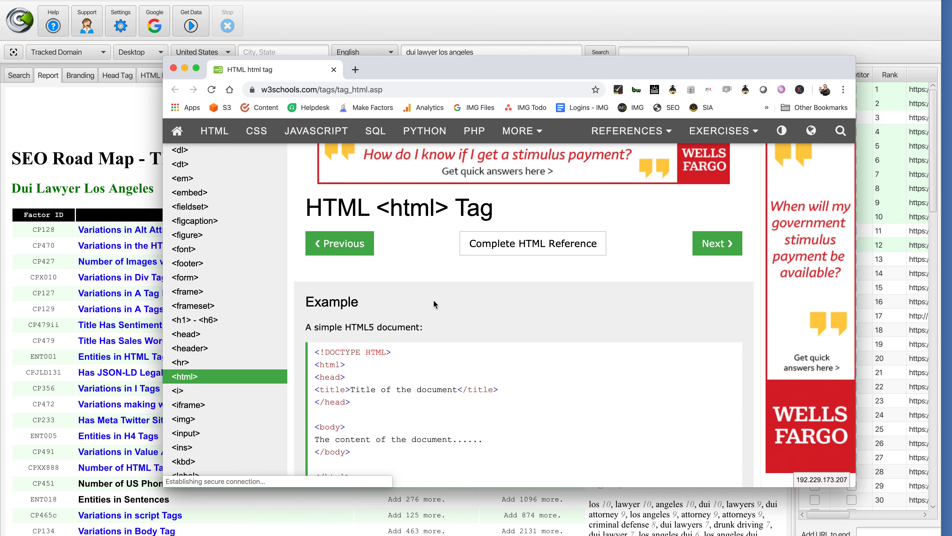
{"action": "scroll", "coordinate": [433, 300], "scroll_direction": "down", "scroll_amount": 4}
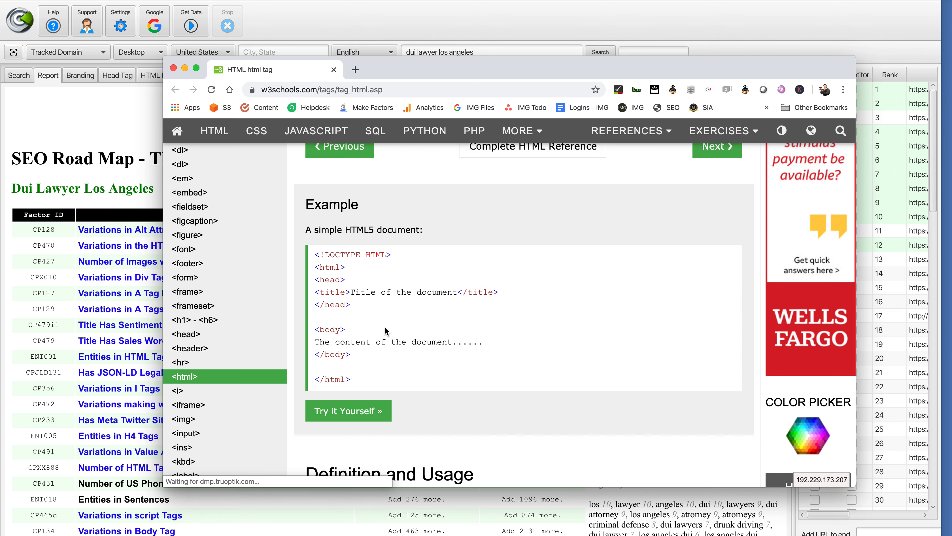
{"action": "scroll", "coordinate": [421, 325], "scroll_direction": "down", "scroll_amount": 2}
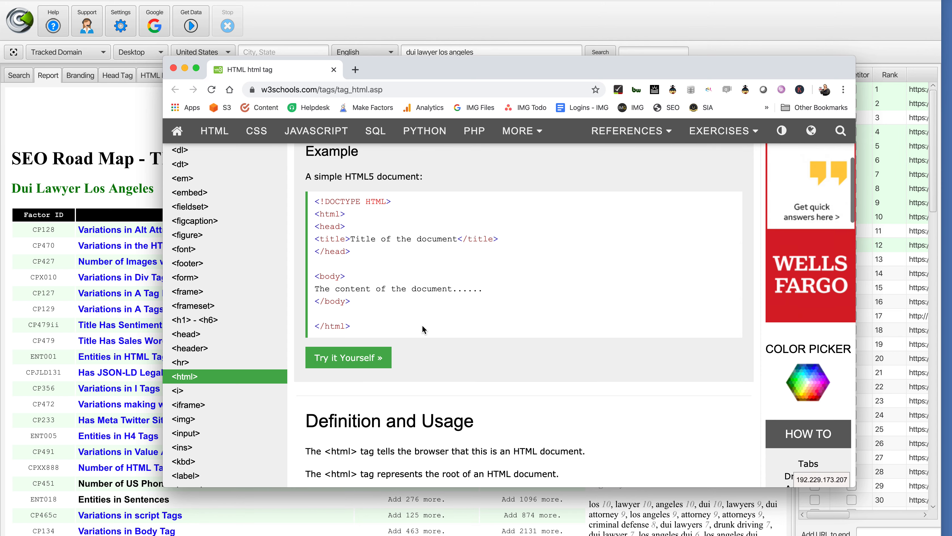
{"action": "scroll", "coordinate": [439, 255], "scroll_direction": "up", "scroll_amount": 5}
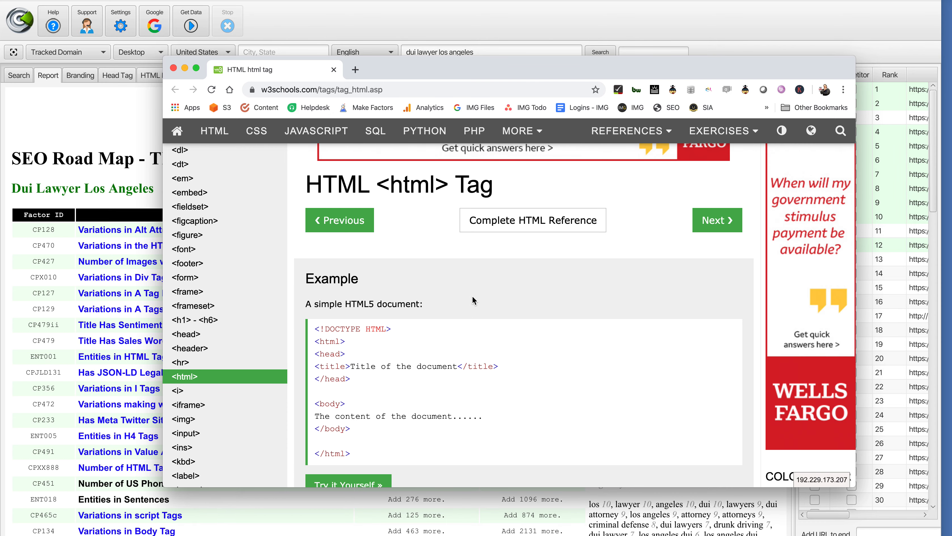
{"action": "left_click", "coordinate": [334, 70]}
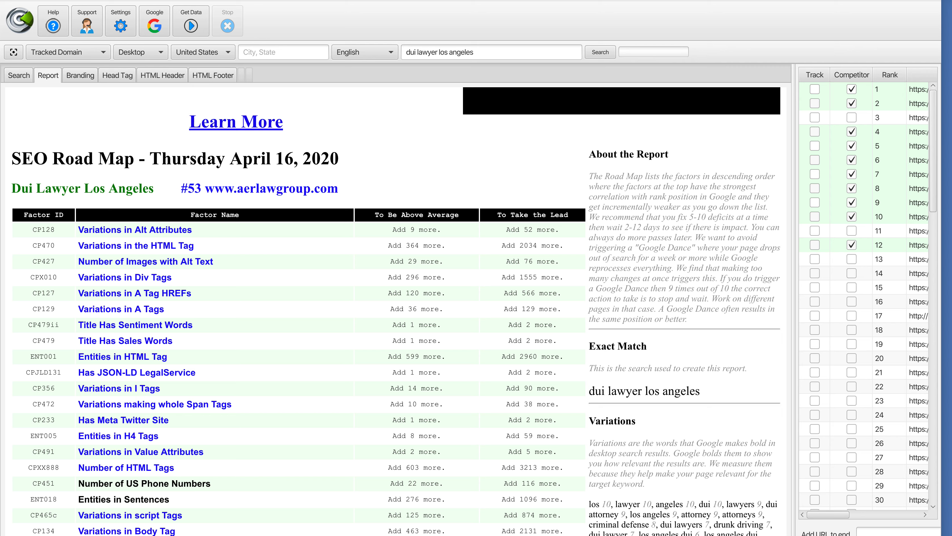
Step: Bring the schema.org LegalService page over the report, view its definition, and close it
{"action": "left_click_drag", "start_coordinate": [0, 376], "coordinate": [772, 65]}
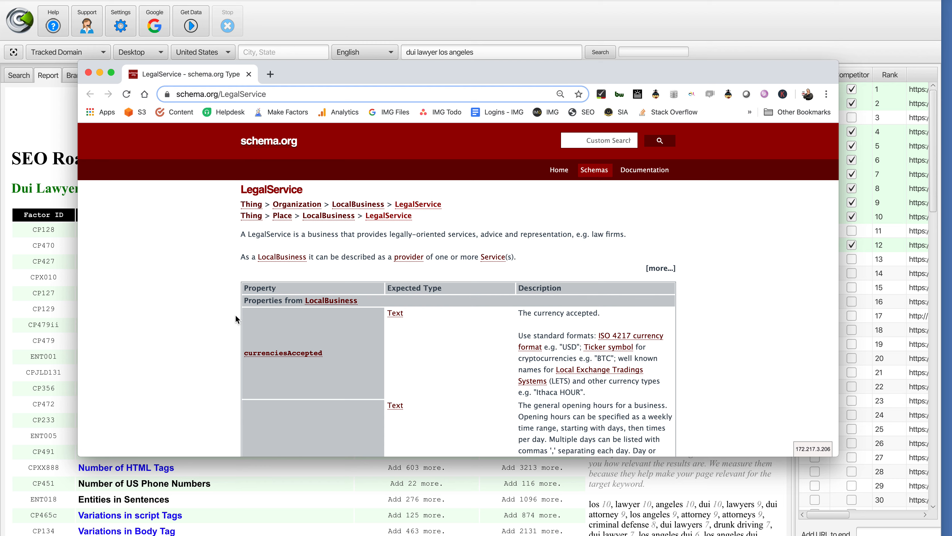
{"action": "left_click", "coordinate": [89, 73]}
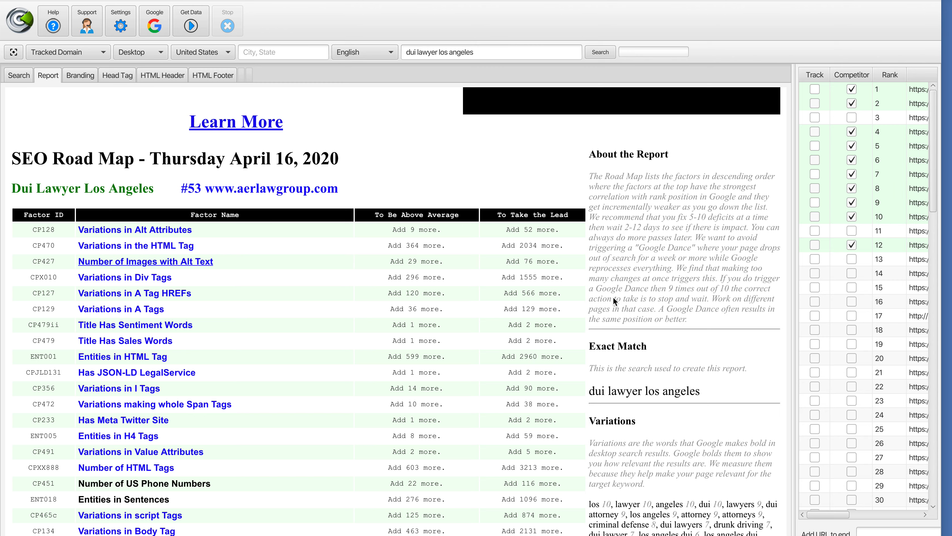
Step: Read the report's side notes from Exact Match and Variations down to Entities and Triple Word LSI
{"action": "scroll", "coordinate": [634, 290], "scroll_direction": "down", "scroll_amount": 3}
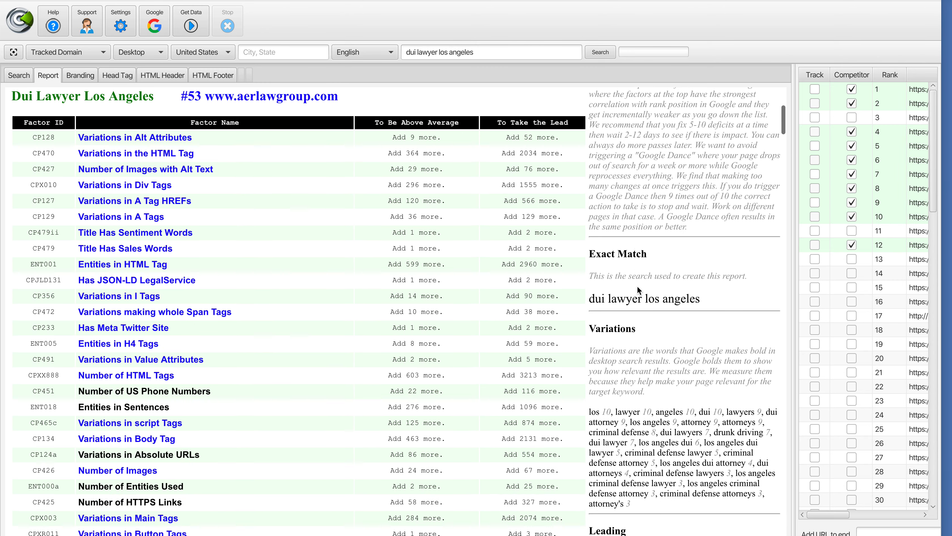
{"action": "scroll", "coordinate": [638, 288], "scroll_direction": "down", "scroll_amount": 1}
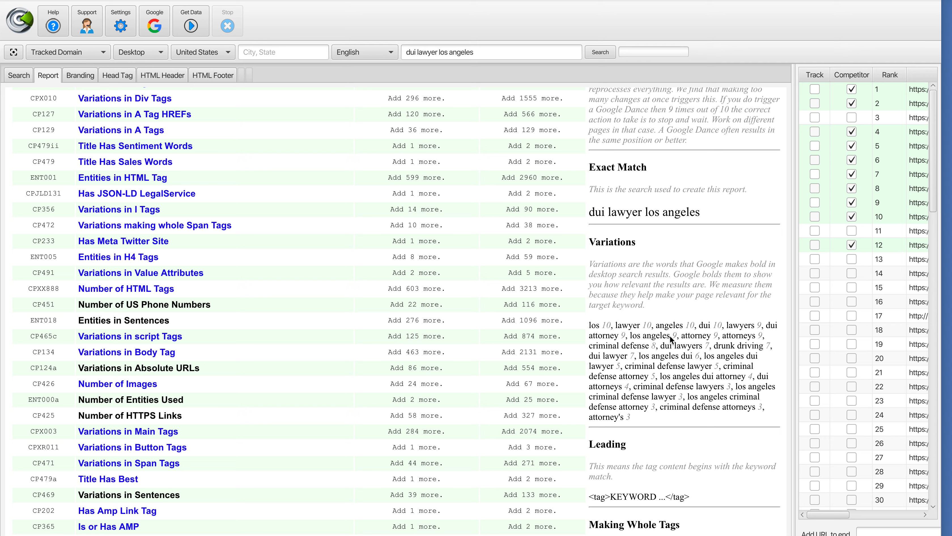
{"action": "scroll", "coordinate": [674, 336], "scroll_direction": "down", "scroll_amount": 5}
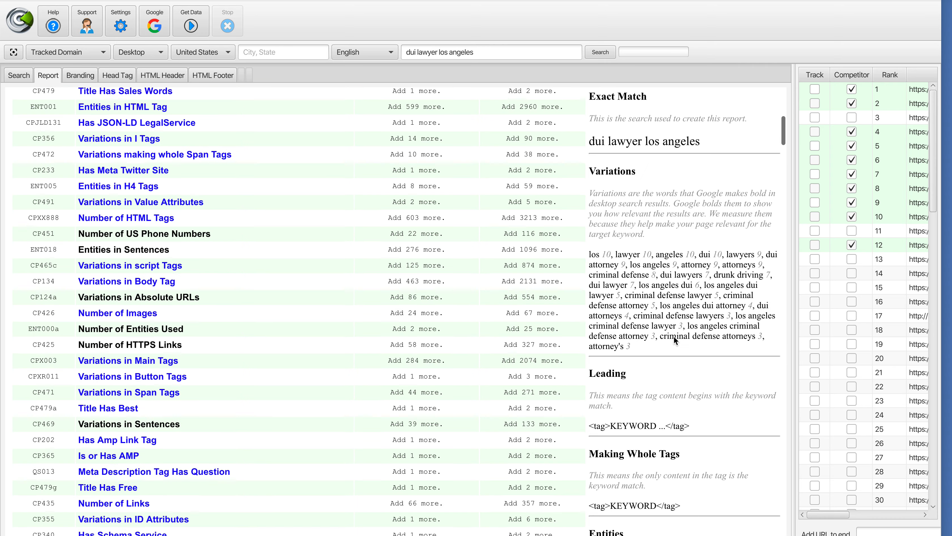
{"action": "scroll", "coordinate": [674, 337], "scroll_direction": "down", "scroll_amount": 5}
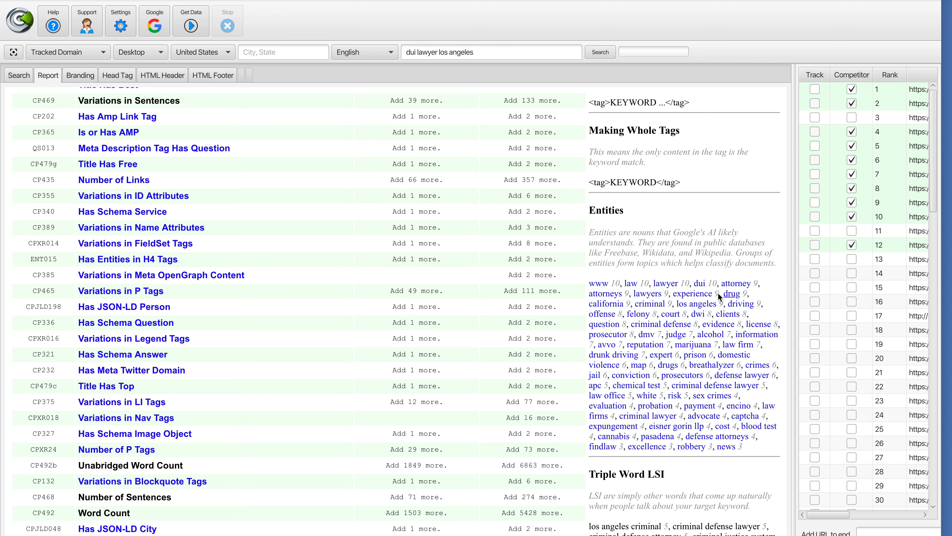
{"action": "scroll", "coordinate": [696, 329], "scroll_direction": "down", "scroll_amount": 3}
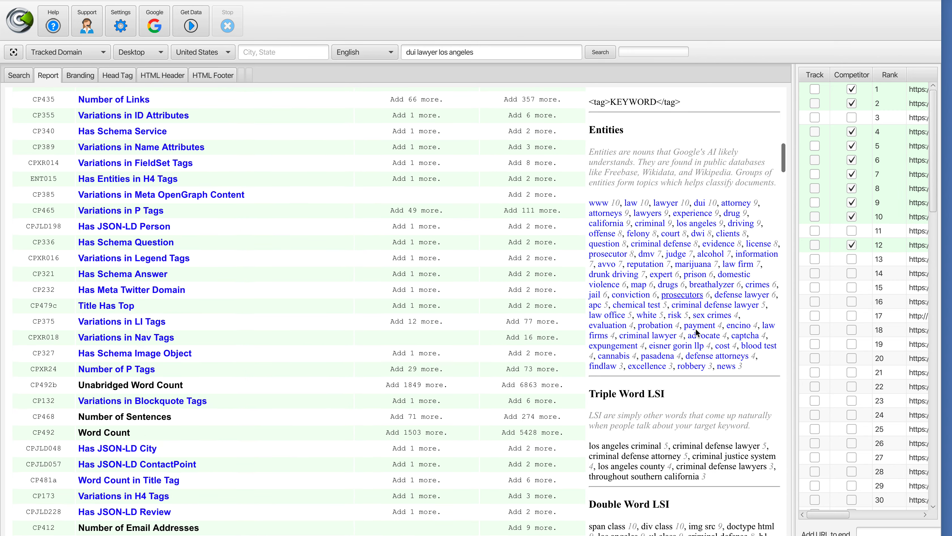
Step: Read the Triple Word, Double Word and Single Word LSI lists in the report's side notes
{"action": "scroll", "coordinate": [695, 329], "scroll_direction": "down", "scroll_amount": 3}
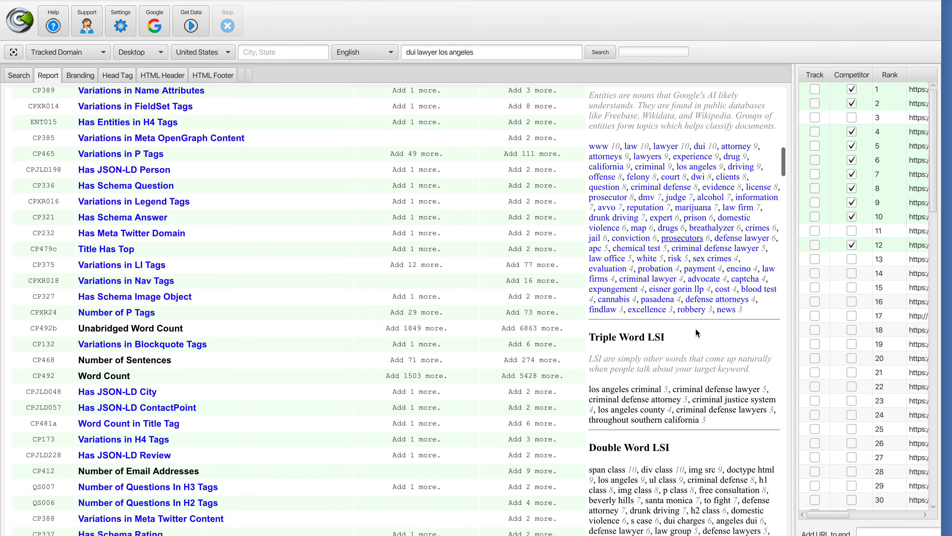
{"action": "scroll", "coordinate": [696, 330], "scroll_direction": "down", "scroll_amount": 4}
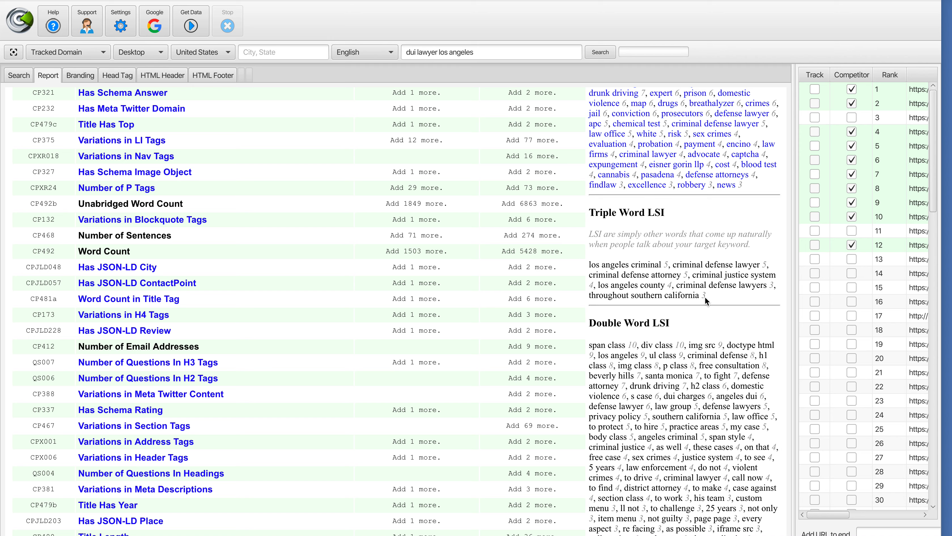
{"action": "scroll", "coordinate": [705, 297], "scroll_direction": "down", "scroll_amount": 5}
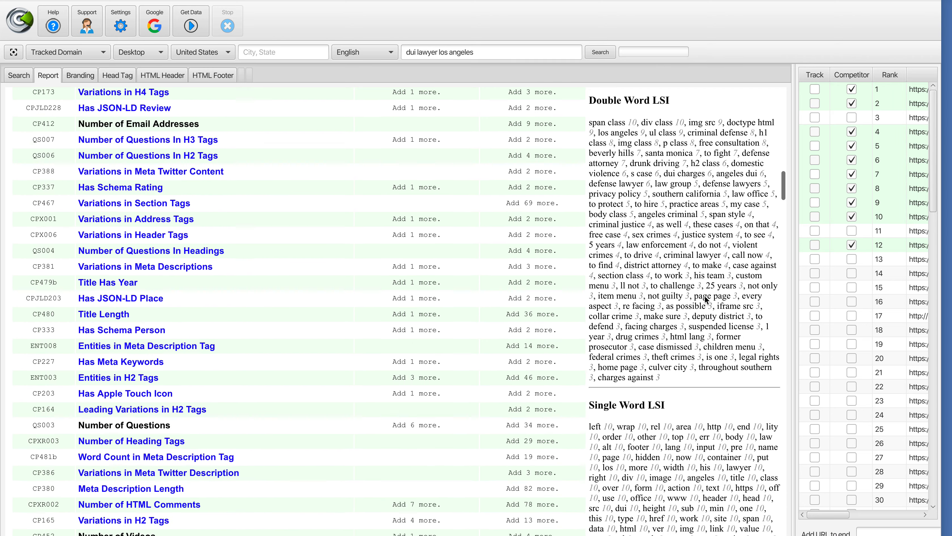
Step: Return to the start of the SEO Road Map and examine its To Be Above Average and To Take the Lead columns
{"action": "scroll", "coordinate": [705, 296], "scroll_direction": "up", "scroll_amount": 9}
{"action": "scroll", "coordinate": [705, 295], "scroll_direction": "up", "scroll_amount": 9}
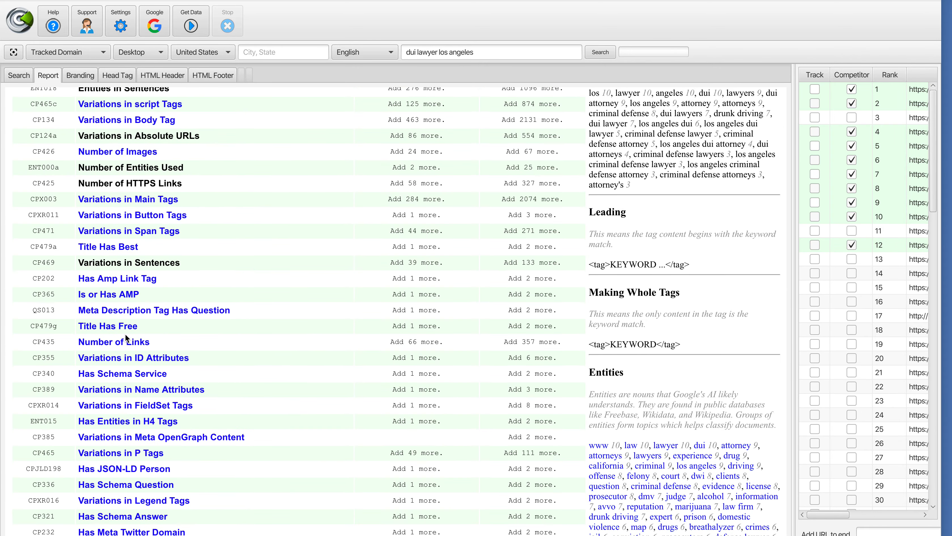
{"action": "scroll", "coordinate": [313, 323], "scroll_direction": "up", "scroll_amount": 12}
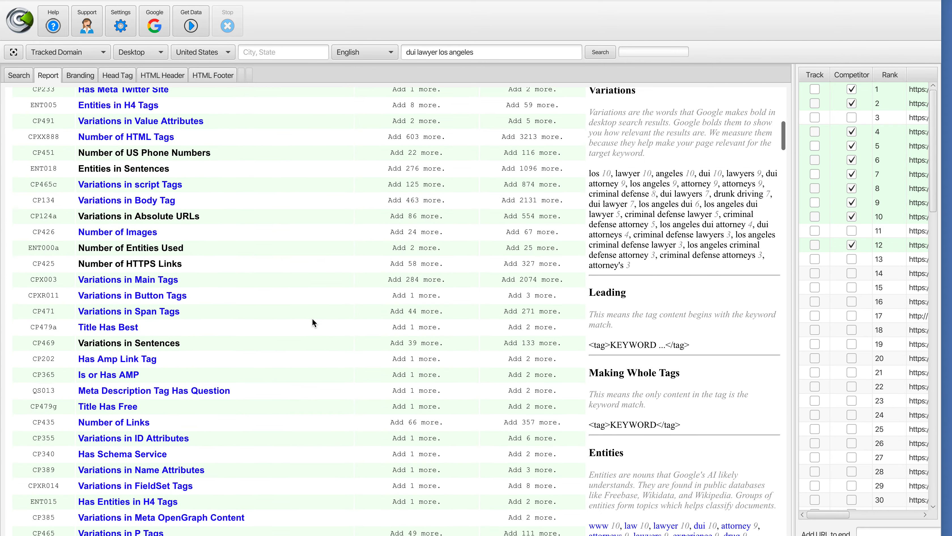
{"action": "scroll", "coordinate": [314, 318], "scroll_direction": "up", "scroll_amount": 1}
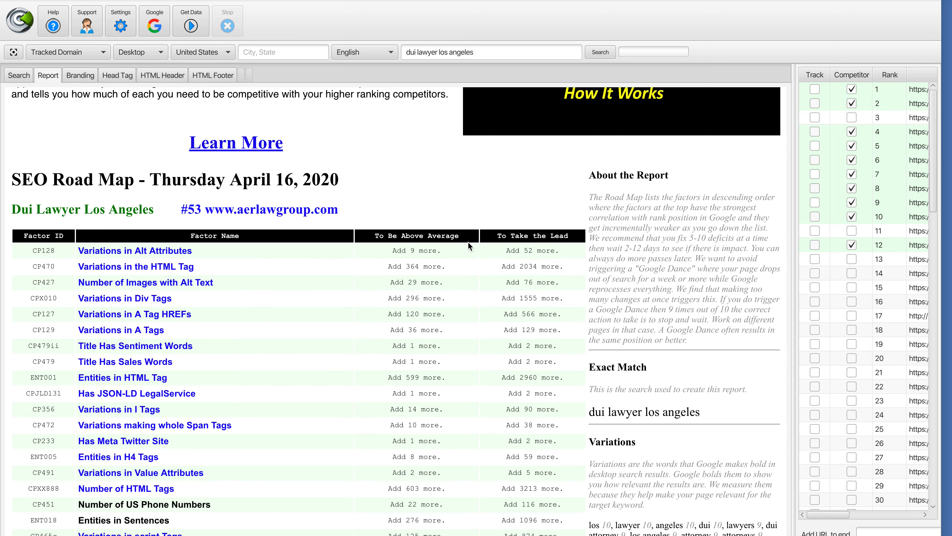
{"action": "scroll", "coordinate": [462, 280], "scroll_direction": "down", "scroll_amount": 13}
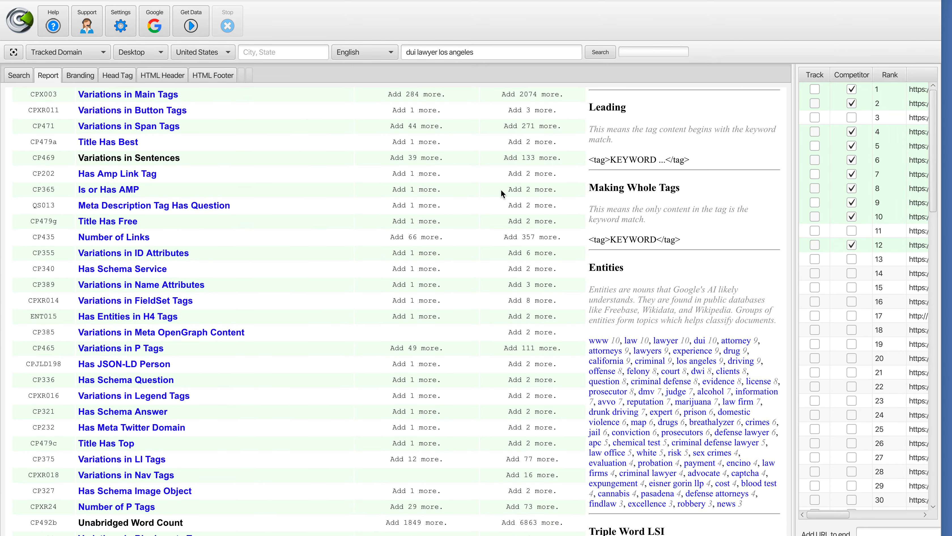
{"action": "scroll", "coordinate": [494, 211], "scroll_direction": "up", "scroll_amount": 15}
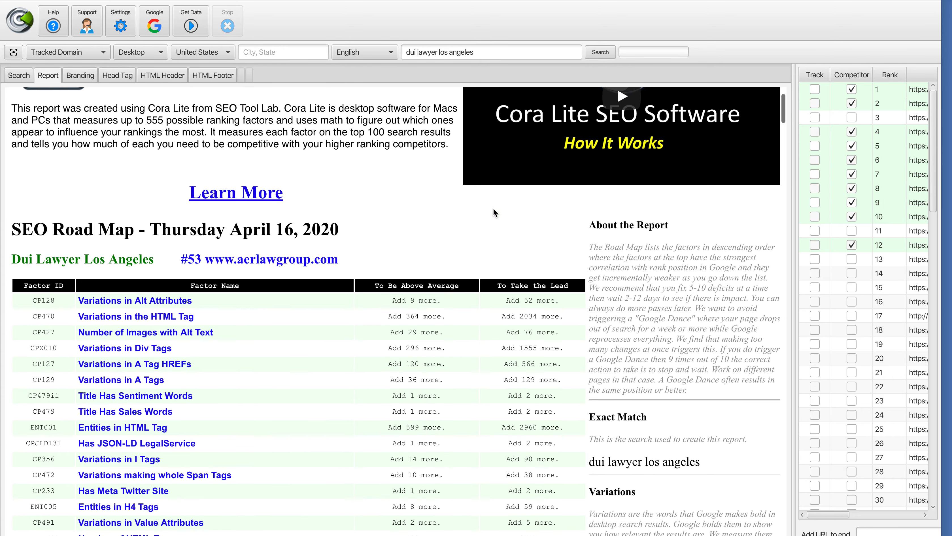
{"action": "scroll", "coordinate": [493, 209], "scroll_direction": "down", "scroll_amount": 1}
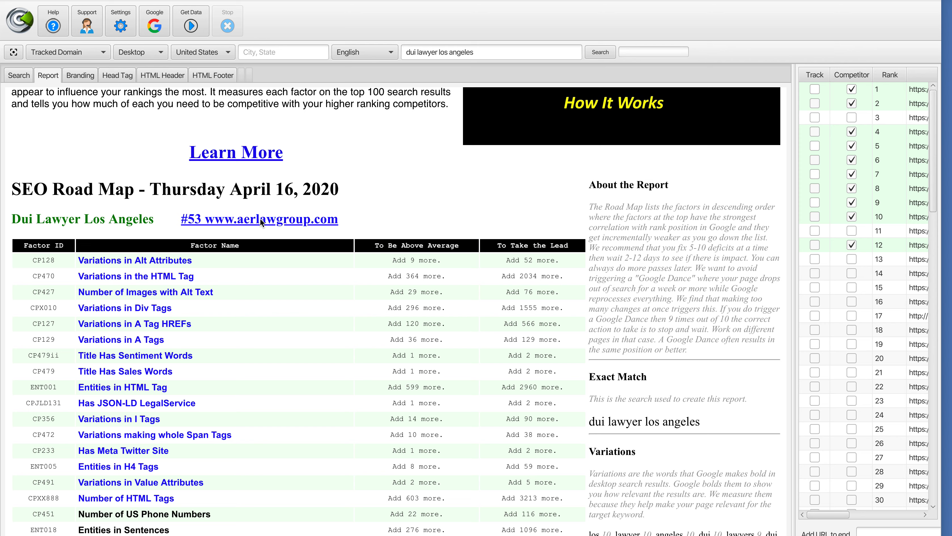
Step: Go to the report's Competitive Comparison table and examine aerlawgroup.com's factor values against the average, maximum and ranked competitors
{"action": "scroll", "coordinate": [324, 260], "scroll_direction": "down", "scroll_amount": 15}
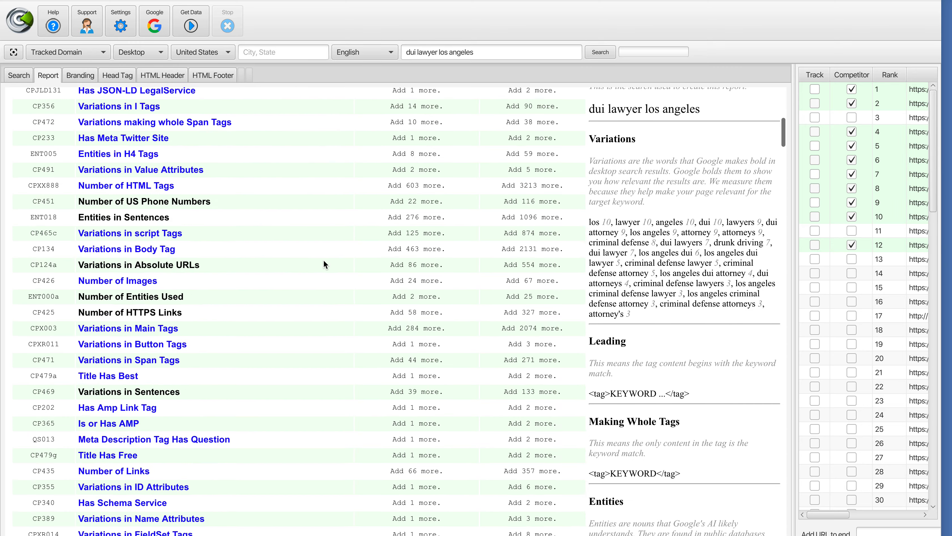
{"action": "scroll", "coordinate": [324, 259], "scroll_direction": "down", "scroll_amount": 15}
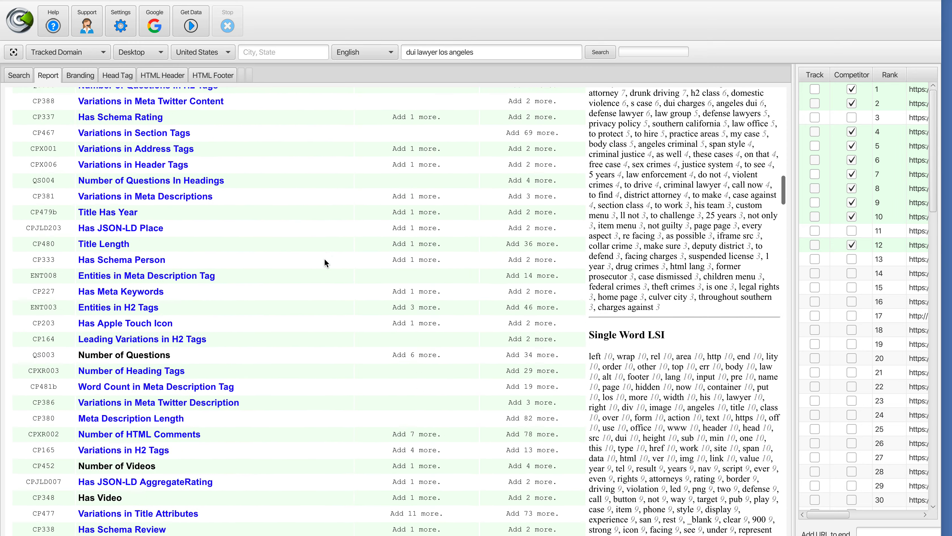
{"action": "scroll", "coordinate": [325, 262], "scroll_direction": "down", "scroll_amount": 20}
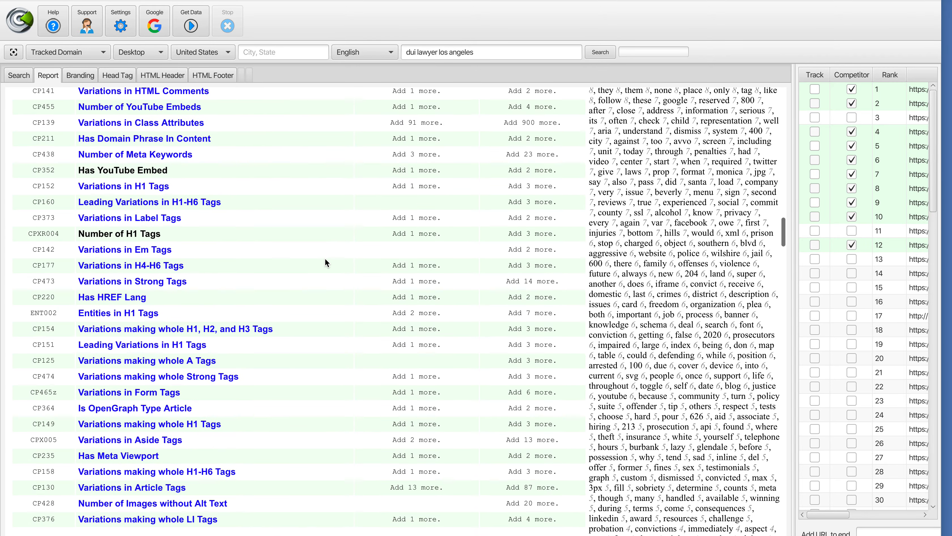
{"action": "scroll", "coordinate": [325, 262], "scroll_direction": "down", "scroll_amount": 8}
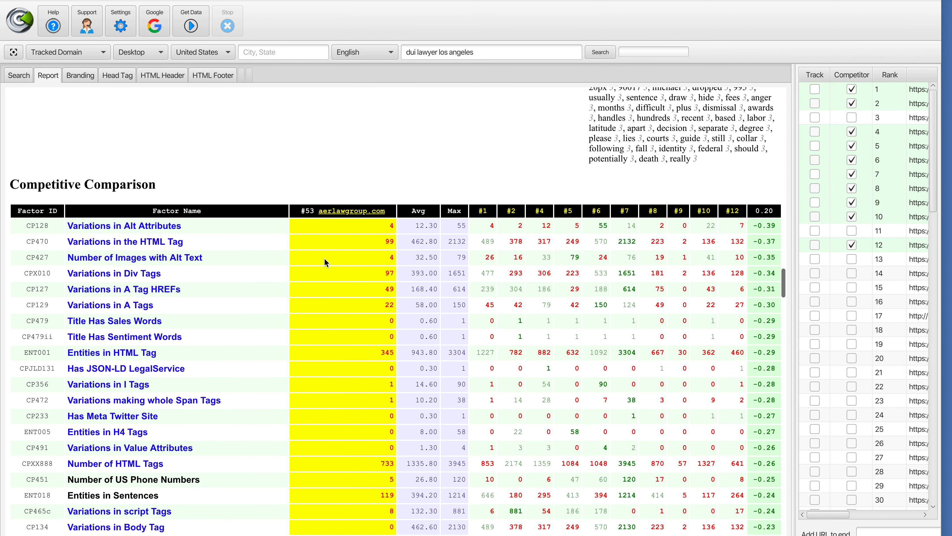
{"action": "scroll", "coordinate": [325, 262], "scroll_direction": "down", "scroll_amount": 1}
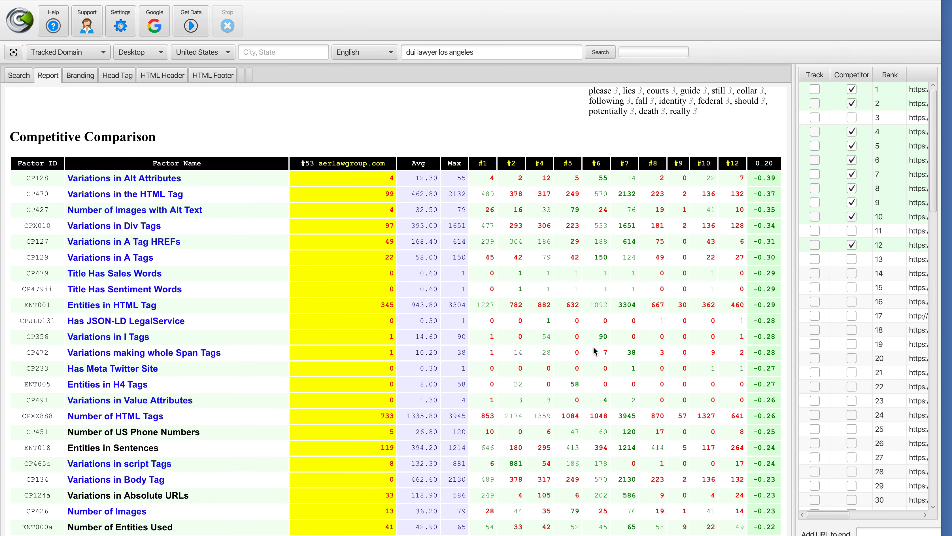
{"action": "scroll", "coordinate": [570, 282], "scroll_direction": "down", "scroll_amount": 1}
{"action": "scroll", "coordinate": [570, 282], "scroll_direction": "down", "scroll_amount": 1}
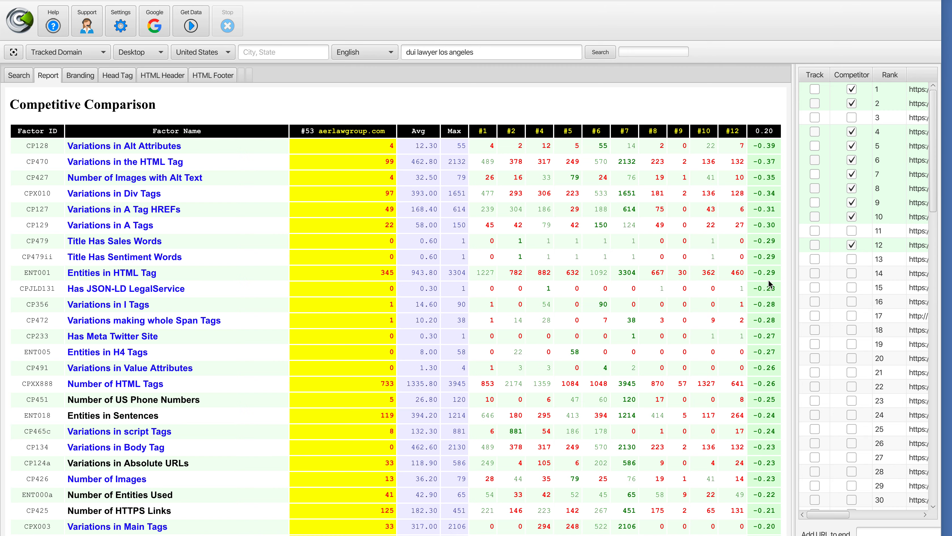
Step: Examine the 0.20 column of the Competitive Comparison, from the green values down to the grayed-out ones
{"action": "scroll", "coordinate": [775, 400], "scroll_direction": "down", "scroll_amount": 5}
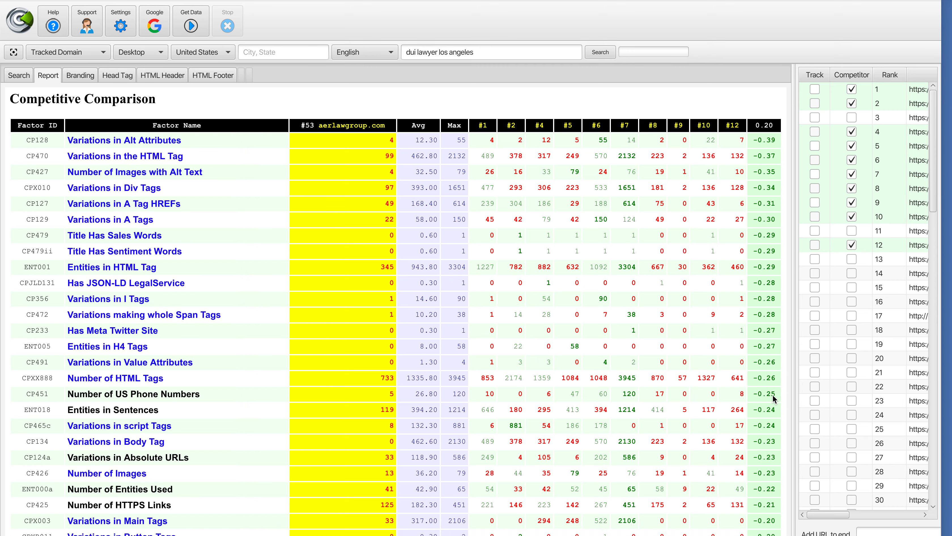
{"action": "scroll", "coordinate": [772, 395], "scroll_direction": "down", "scroll_amount": 1}
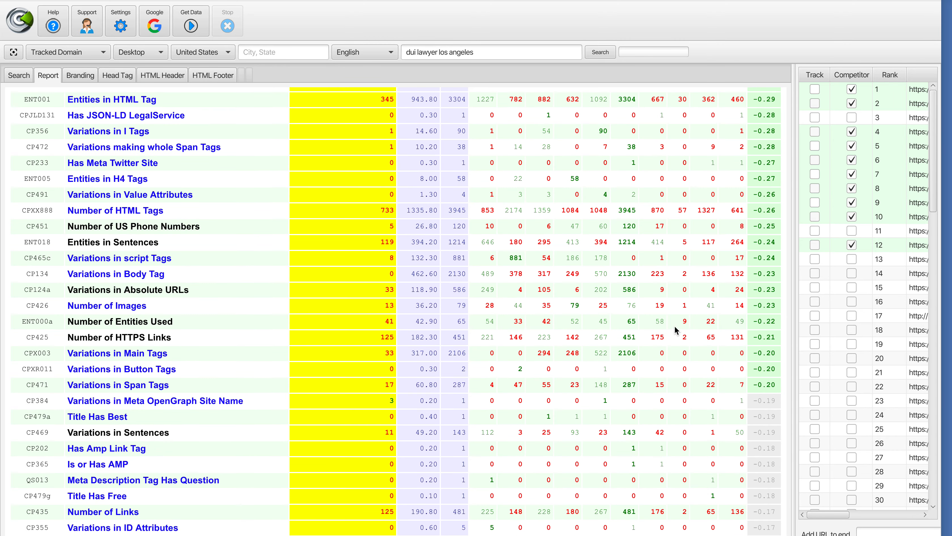
{"action": "scroll", "coordinate": [676, 330], "scroll_direction": "up", "scroll_amount": 3}
{"action": "scroll", "coordinate": [675, 329], "scroll_direction": "down", "scroll_amount": 7}
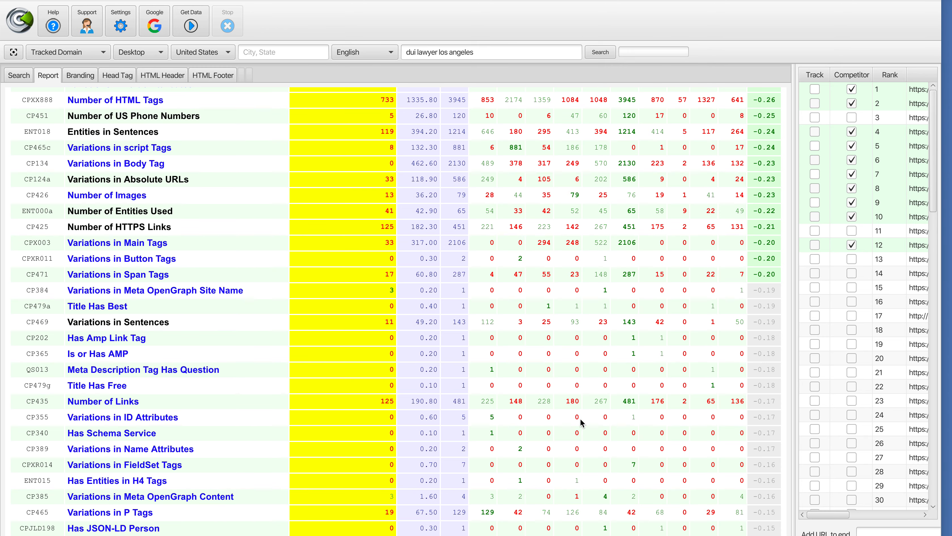
{"action": "scroll", "coordinate": [597, 405], "scroll_direction": "up", "scroll_amount": 5}
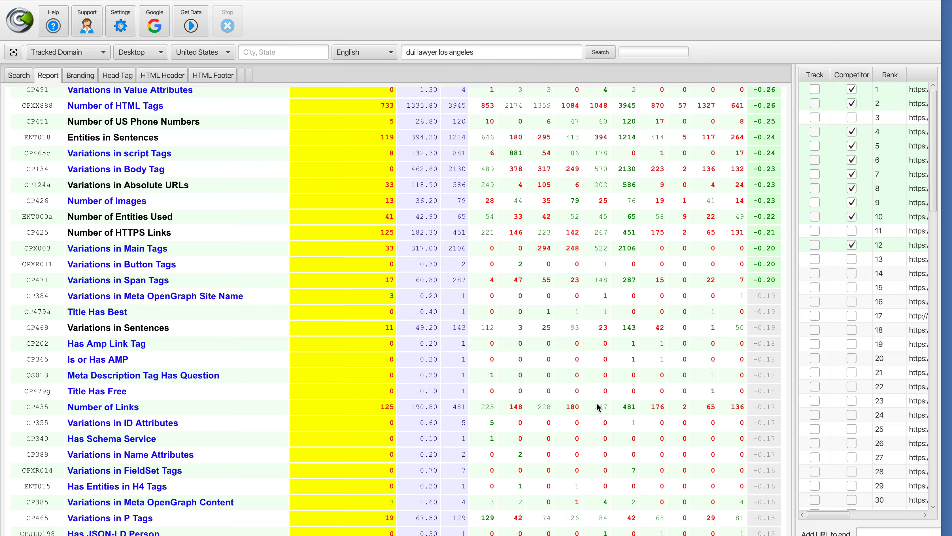
{"action": "scroll", "coordinate": [601, 406], "scroll_direction": "up", "scroll_amount": 4}
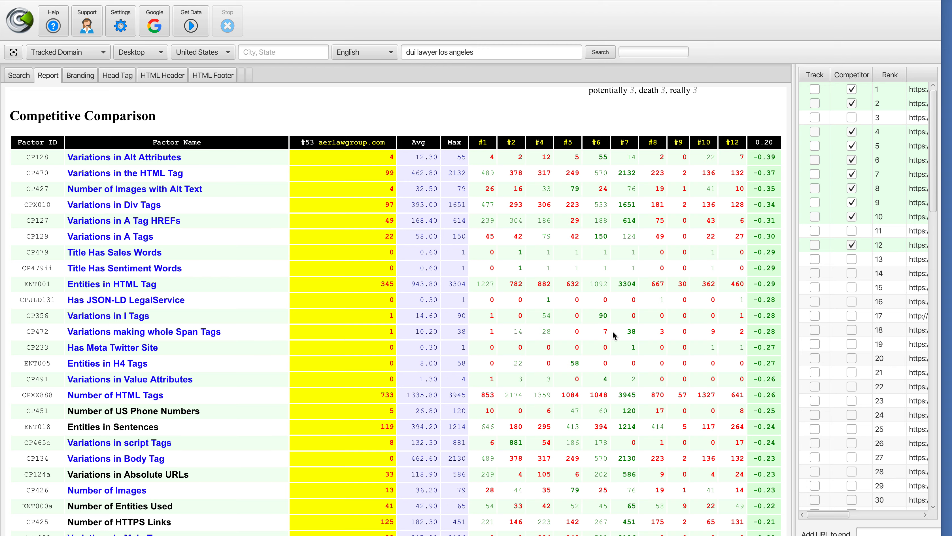
Step: Review the competitors' factor values further down the Competitive Comparison and return to the table's heading
{"action": "scroll", "coordinate": [613, 331], "scroll_direction": "down", "scroll_amount": 3}
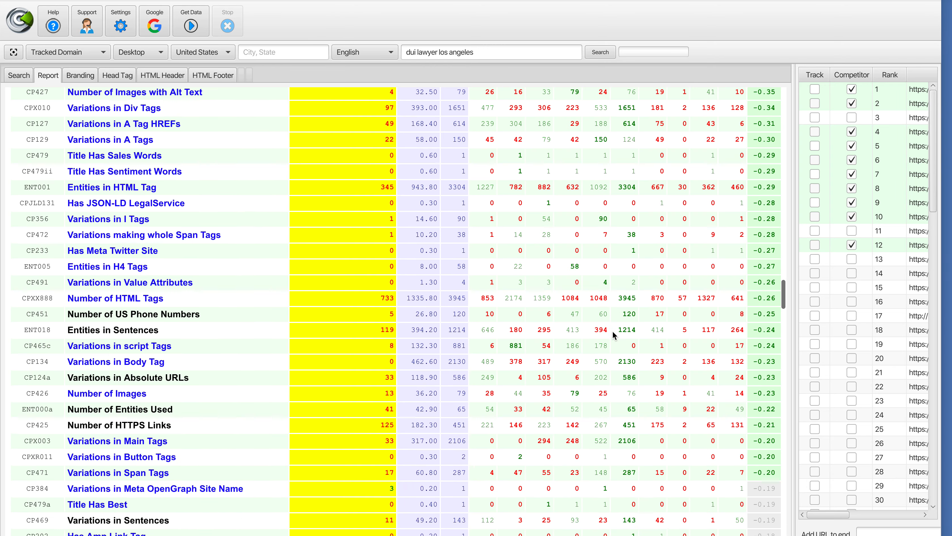
{"action": "scroll", "coordinate": [612, 331], "scroll_direction": "down", "scroll_amount": 4}
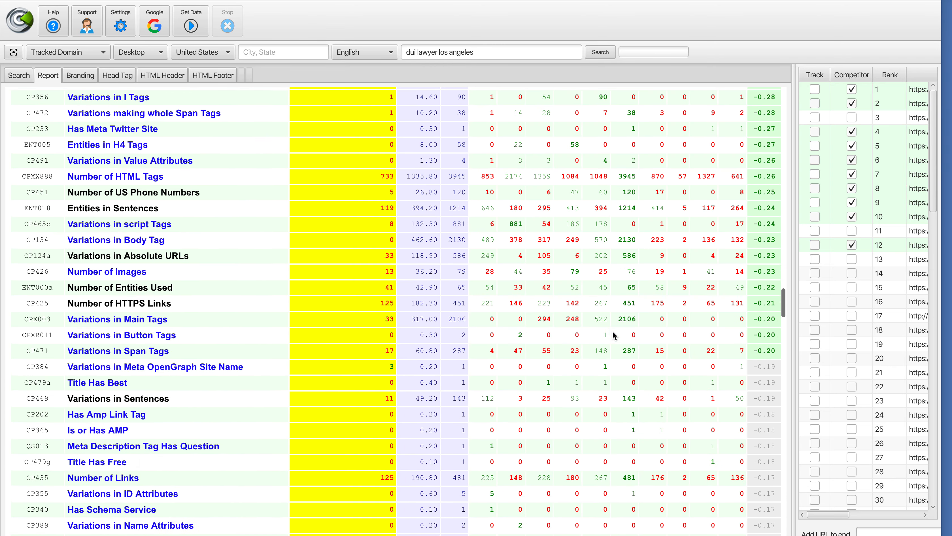
{"action": "scroll", "coordinate": [612, 331], "scroll_direction": "down", "scroll_amount": 4}
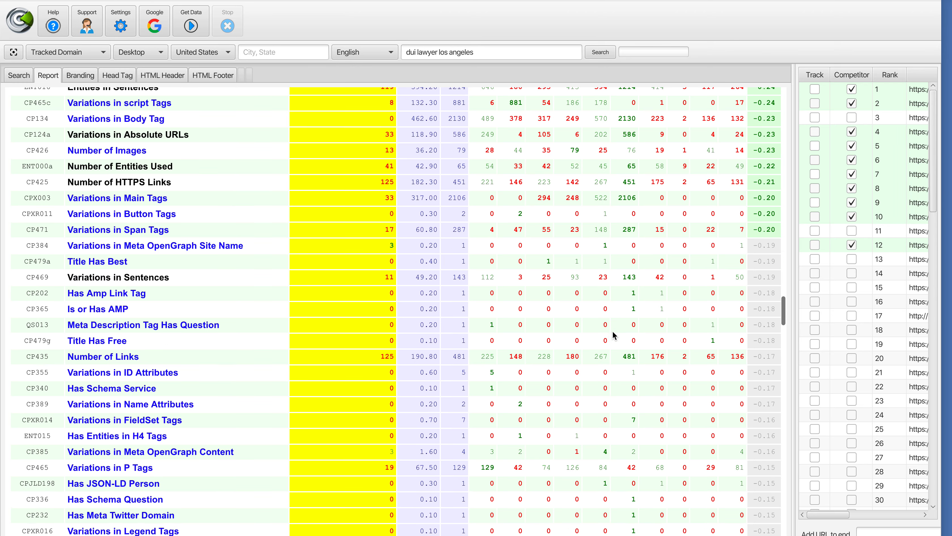
{"action": "scroll", "coordinate": [613, 331], "scroll_direction": "up", "scroll_amount": 2}
{"action": "scroll", "coordinate": [612, 331], "scroll_direction": "up", "scroll_amount": 7}
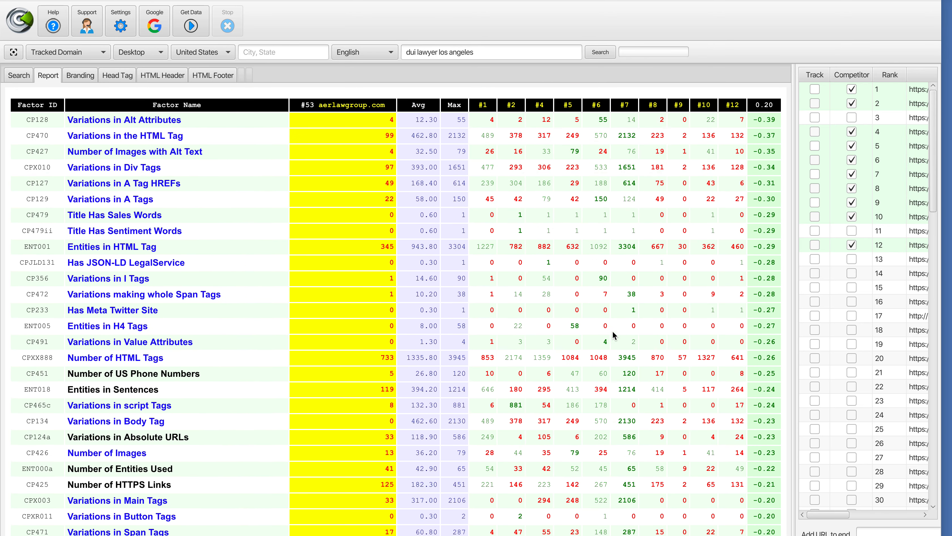
{"action": "scroll", "coordinate": [612, 334], "scroll_direction": "down", "scroll_amount": 1}
{"action": "scroll", "coordinate": [584, 270], "scroll_direction": "up", "scroll_amount": 4}
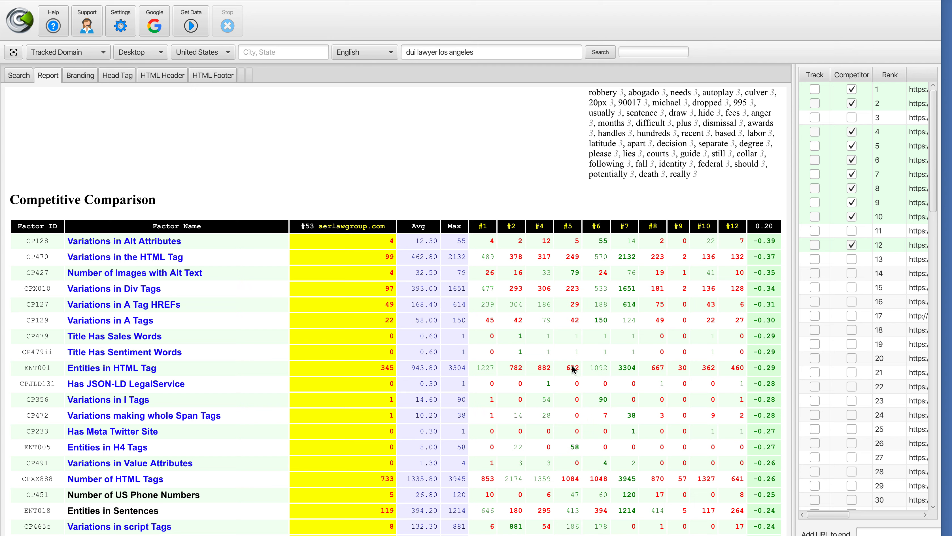
Step: Go to the Search Results Snapshot and look through its domains, page titles and URLs down to rank 100
{"action": "scroll", "coordinate": [591, 337], "scroll_direction": "down", "scroll_amount": 15}
{"action": "scroll", "coordinate": [592, 337], "scroll_direction": "down", "scroll_amount": 15}
{"action": "scroll", "coordinate": [592, 341], "scroll_direction": "down", "scroll_amount": 15}
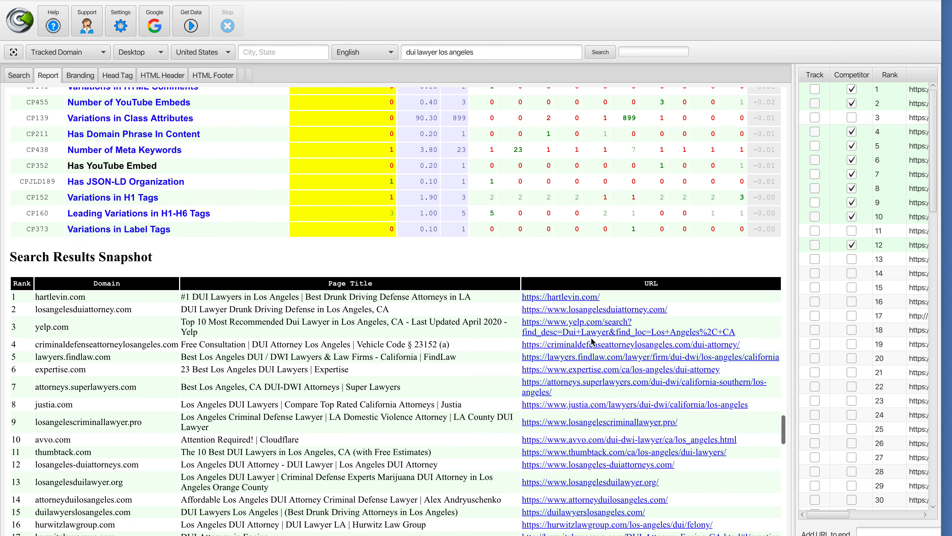
{"action": "scroll", "coordinate": [590, 337], "scroll_direction": "down", "scroll_amount": 2}
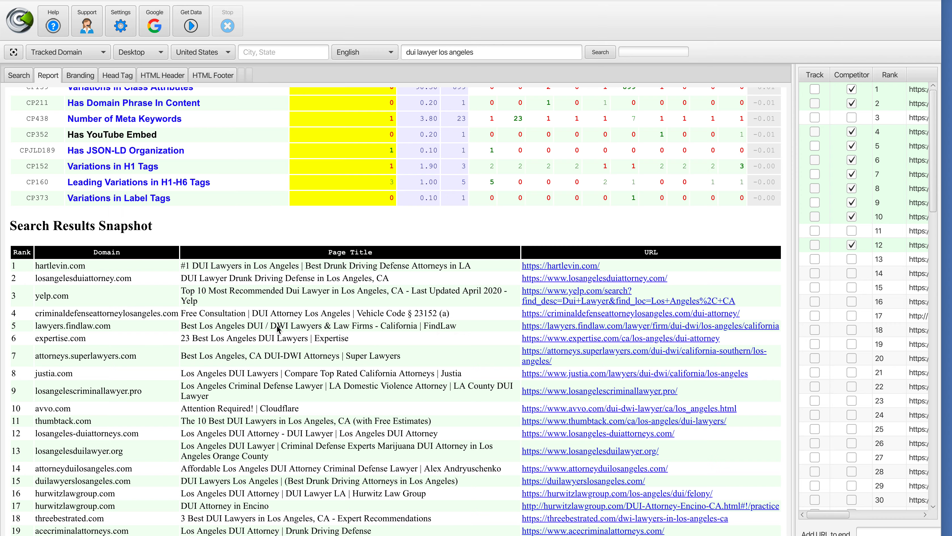
{"action": "scroll", "coordinate": [277, 325], "scroll_direction": "down", "scroll_amount": 3}
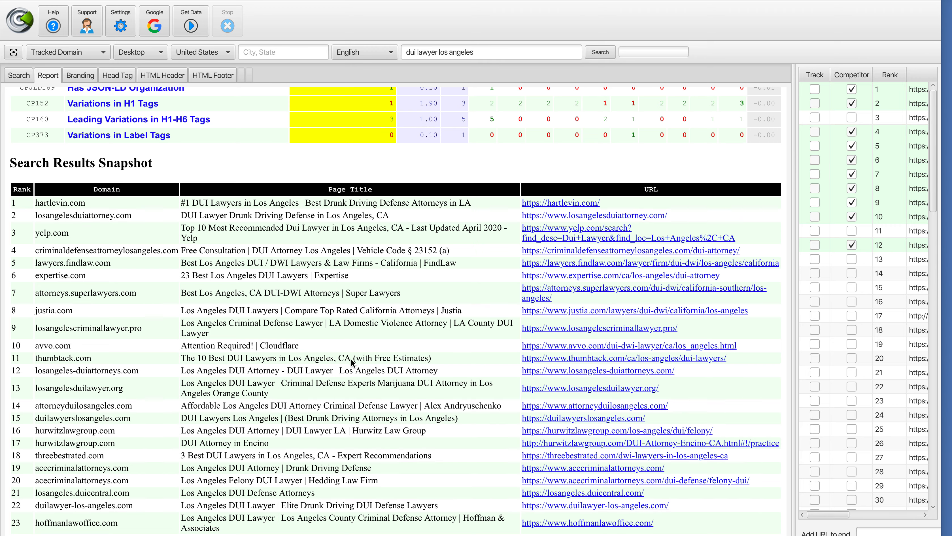
{"action": "scroll", "coordinate": [327, 328], "scroll_direction": "down", "scroll_amount": 3}
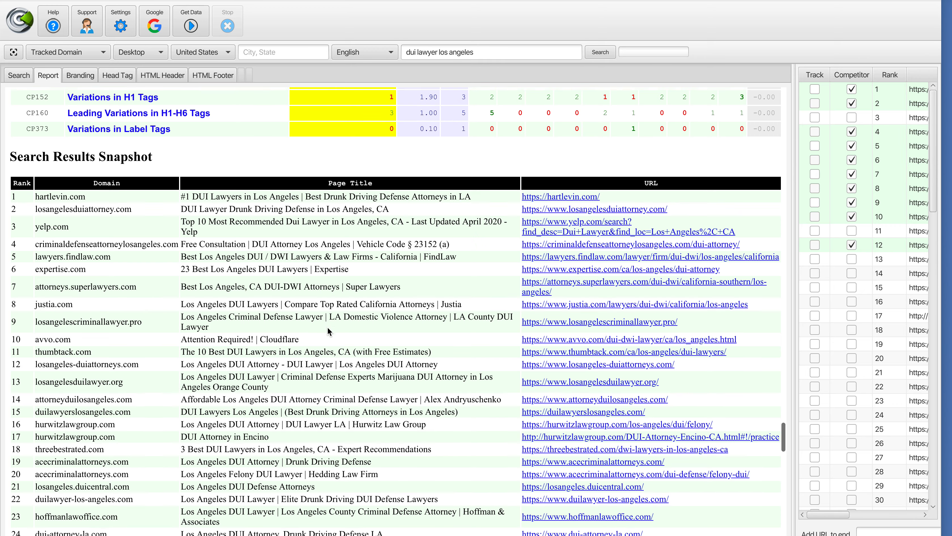
{"action": "scroll", "coordinate": [329, 326], "scroll_direction": "down", "scroll_amount": 20}
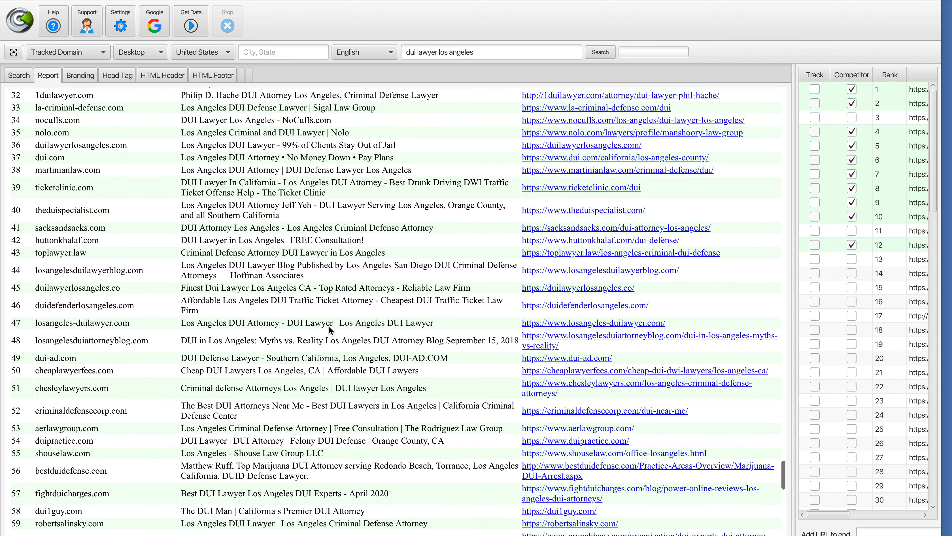
{"action": "scroll", "coordinate": [330, 325], "scroll_direction": "down", "scroll_amount": 3}
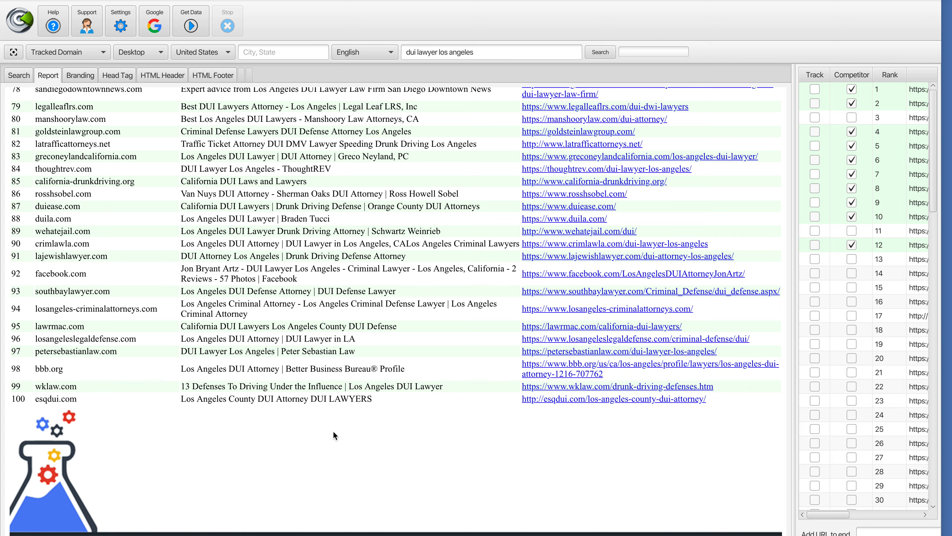
Step: Go back up from the Search Results Snapshot to the SEO Road Map factors beside the Entities notes
{"action": "scroll", "coordinate": [334, 432], "scroll_direction": "up", "scroll_amount": 15}
{"action": "scroll", "coordinate": [335, 430], "scroll_direction": "up", "scroll_amount": 20}
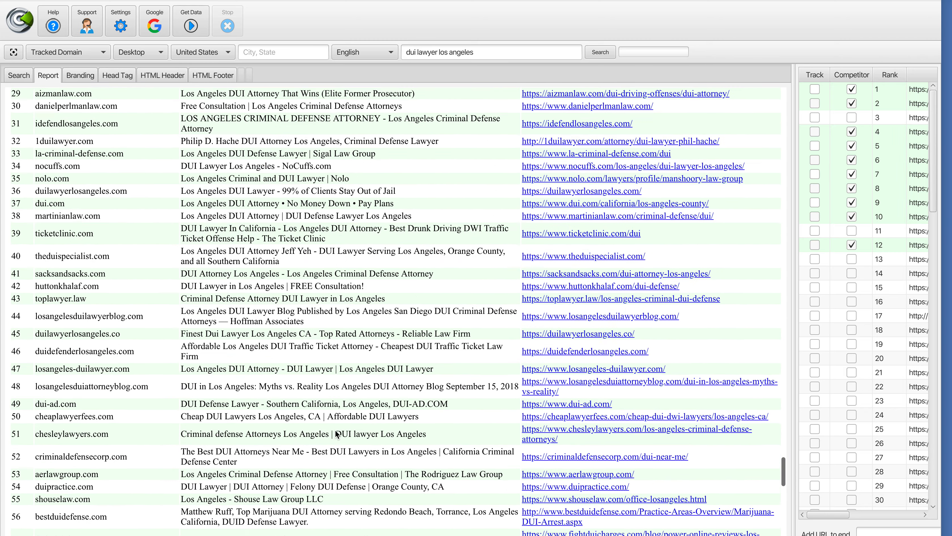
{"action": "scroll", "coordinate": [336, 434], "scroll_direction": "up", "scroll_amount": 20}
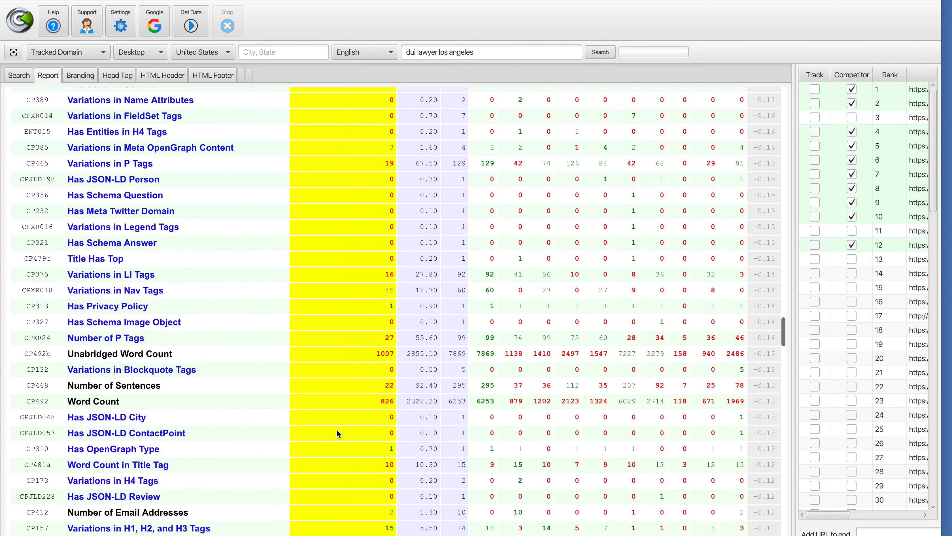
{"action": "scroll", "coordinate": [337, 429], "scroll_direction": "up", "scroll_amount": 20}
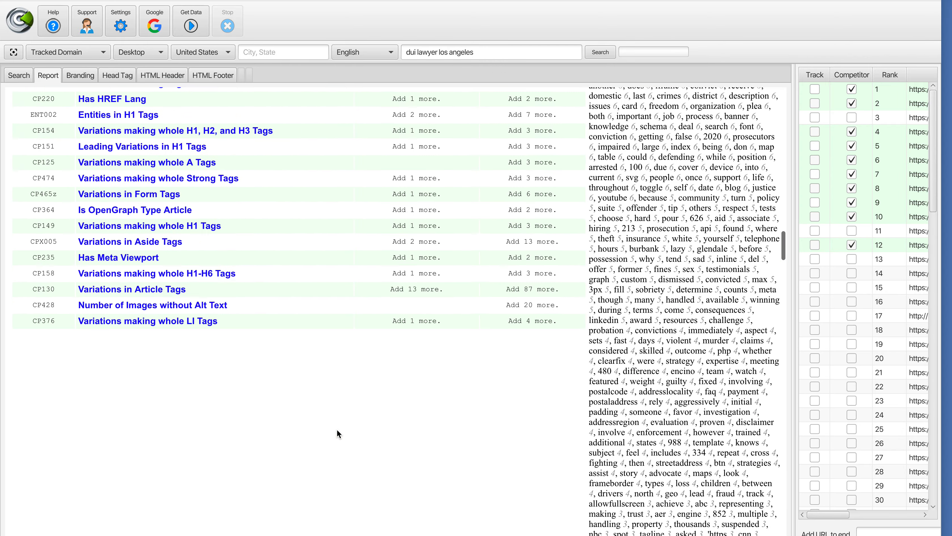
{"action": "scroll", "coordinate": [337, 428], "scroll_direction": "up", "scroll_amount": 15}
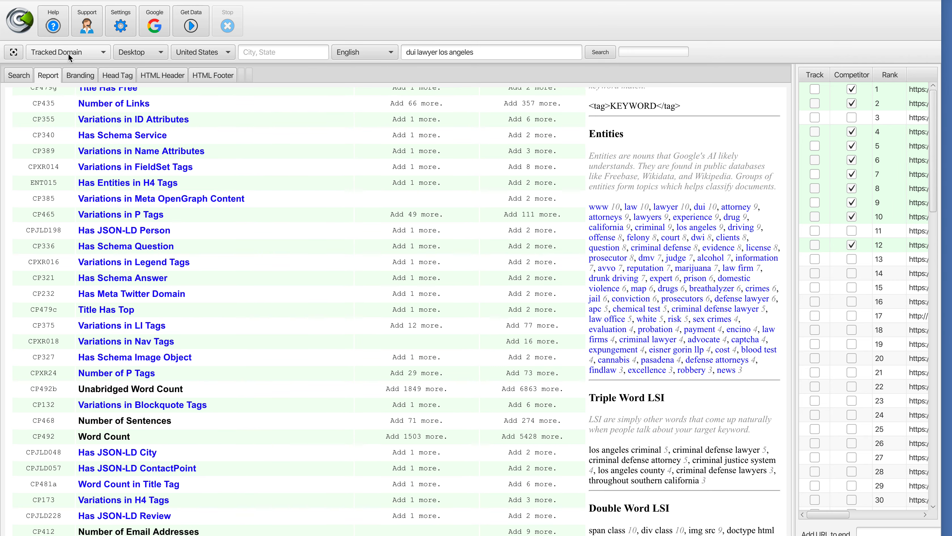
Step: Switch the report mode from the tracked domain to All Results and collect the data for "dui lawyer los angeles"
{"action": "left_click", "coordinate": [104, 56]}
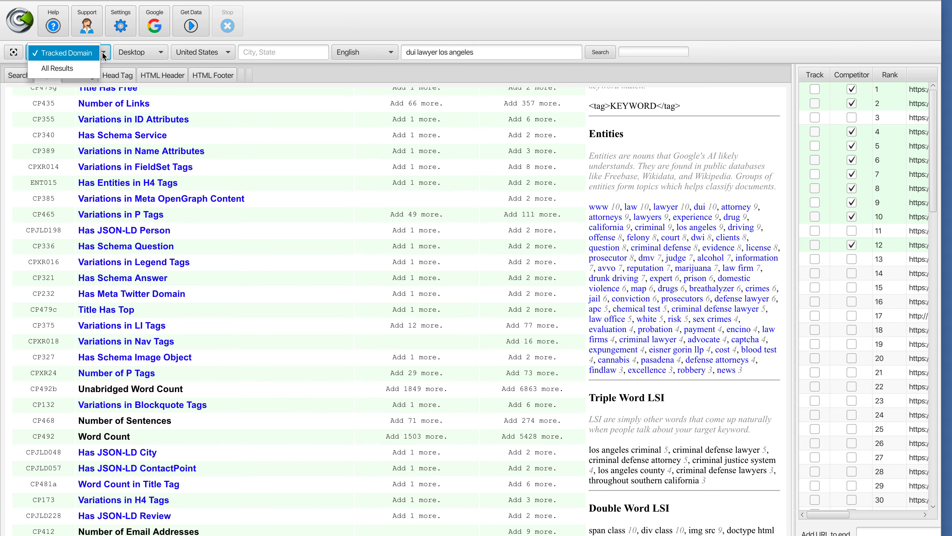
{"action": "left_click", "coordinate": [76, 68]}
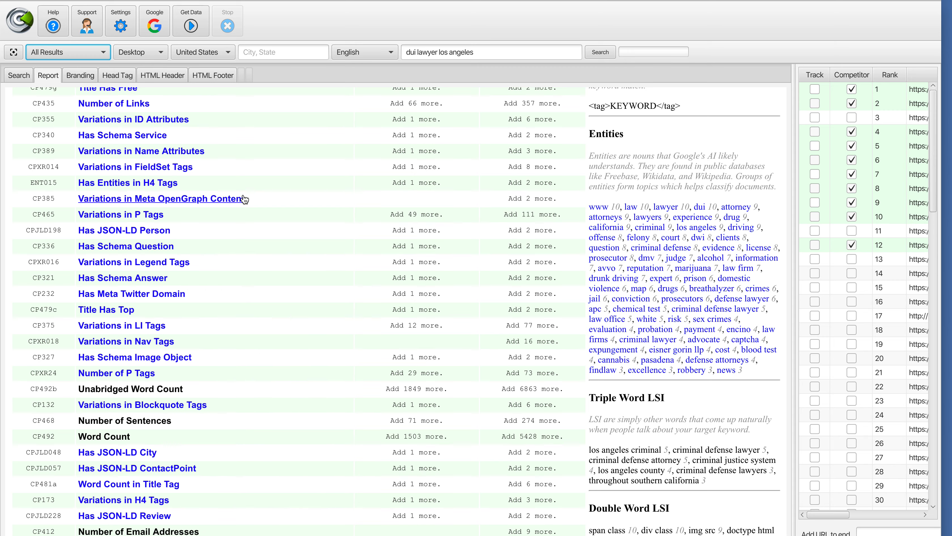
{"action": "scroll", "coordinate": [244, 194], "scroll_direction": "up", "scroll_amount": 8}
{"action": "scroll", "coordinate": [244, 195], "scroll_direction": "up", "scroll_amount": 1}
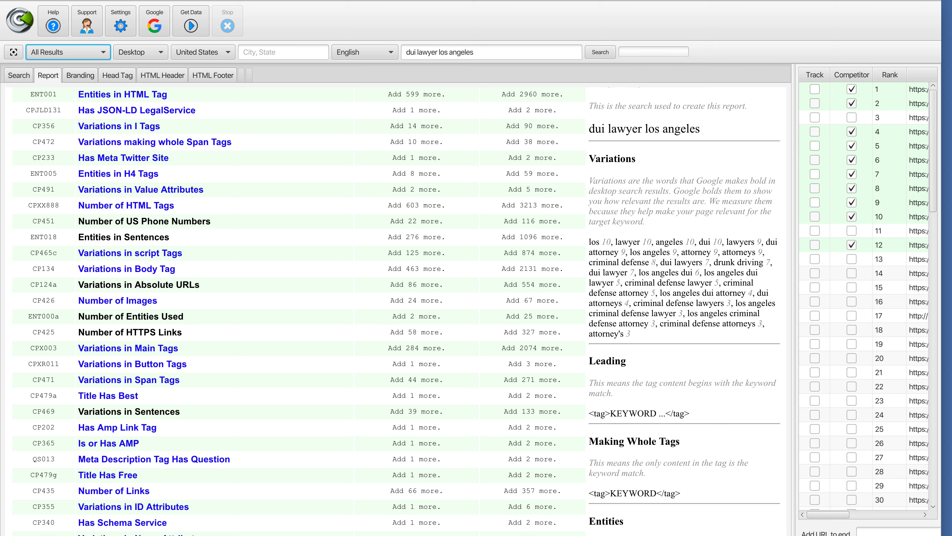
{"action": "left_click", "coordinate": [22, 74]}
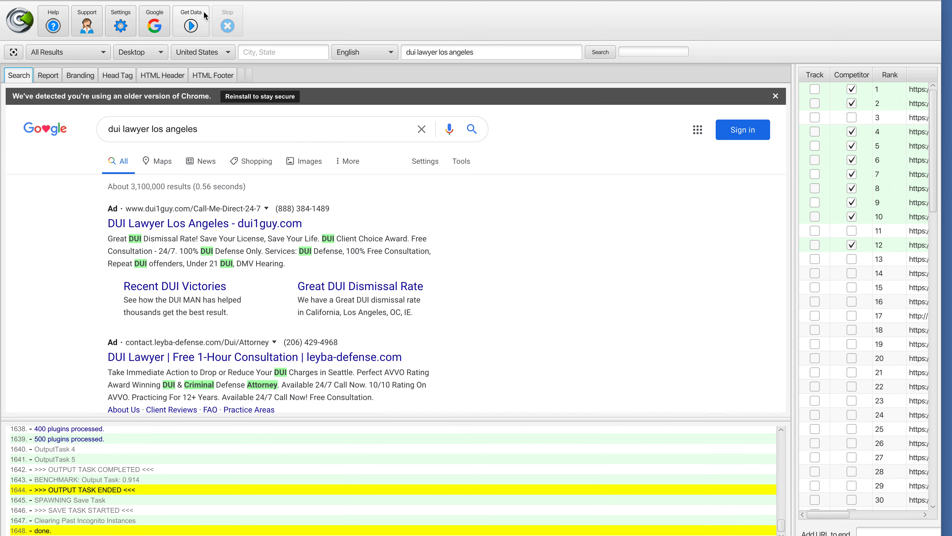
{"action": "left_click", "coordinate": [191, 22]}
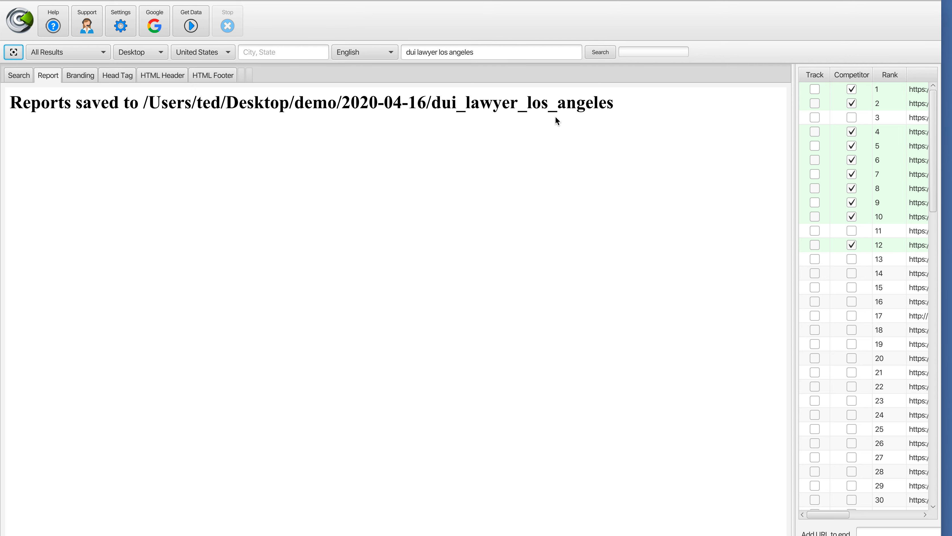
Step: Switch to Finder and expand 2020-04-16 and its dui_lawyer_los_angeles subfolder inside the desktop's demo folder
{"action": "left_click", "coordinate": [21, 0]}
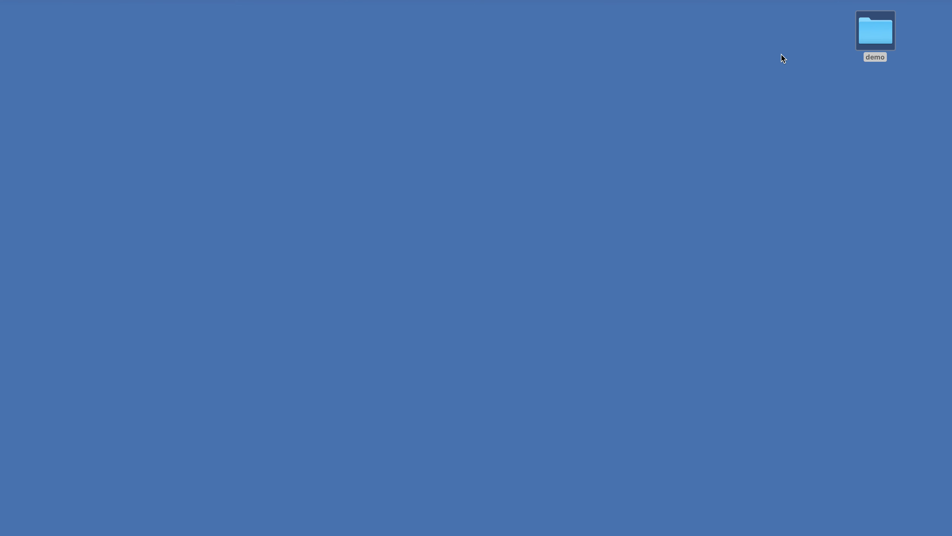
{"action": "double_click", "coordinate": [870, 34]}
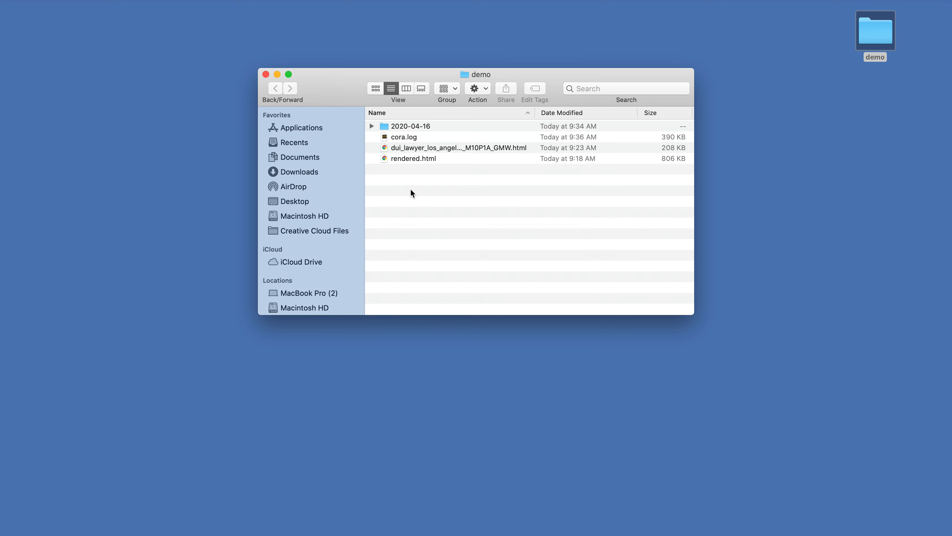
{"action": "left_click", "coordinate": [406, 126]}
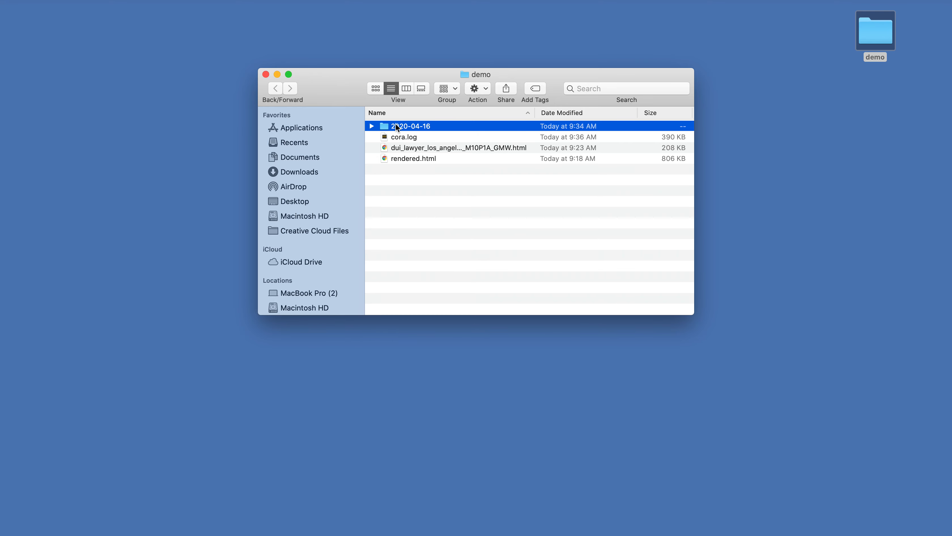
{"action": "left_click", "coordinate": [373, 127]}
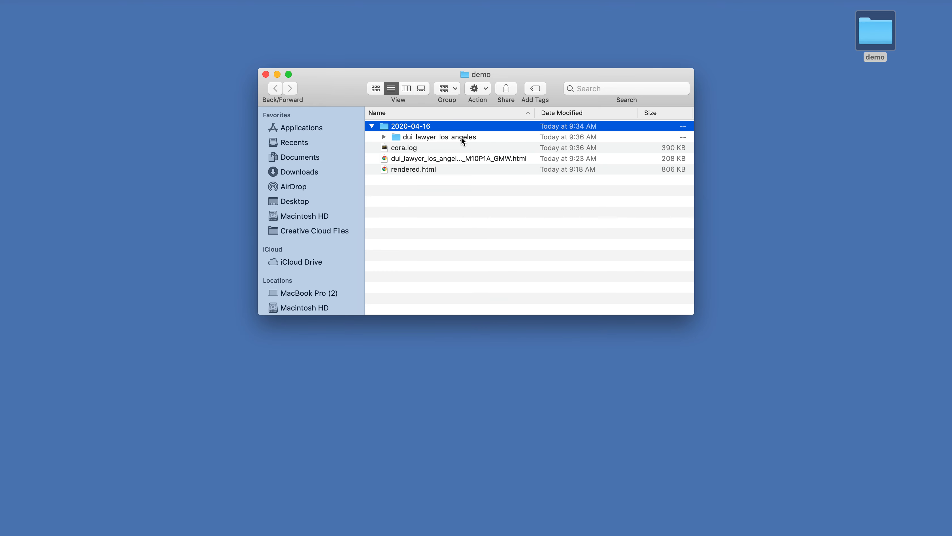
{"action": "left_click", "coordinate": [384, 137]}
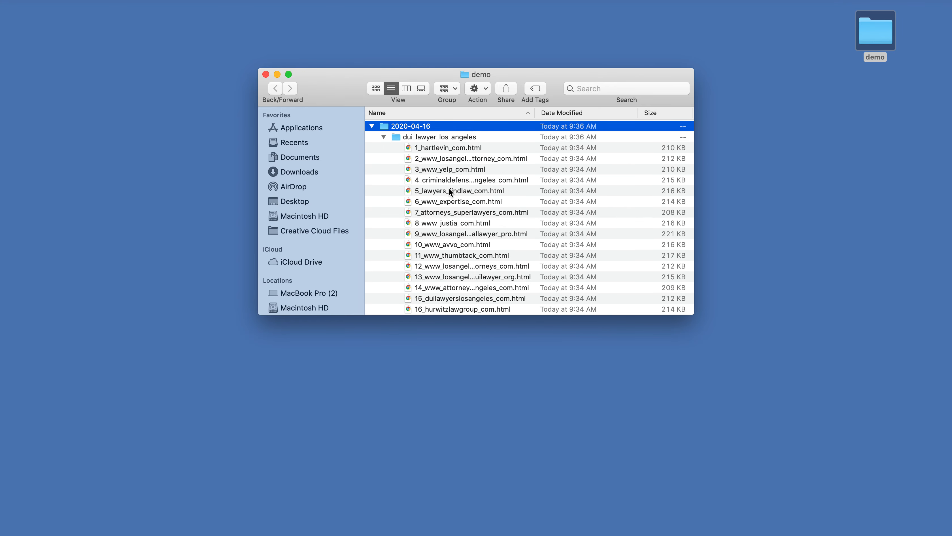
Step: Look through the saved HTML reports down to rank 100 and open 36_duilawyerlosangeles_com.html in the browser
{"action": "scroll", "coordinate": [449, 189], "scroll_direction": "down", "scroll_amount": 15}
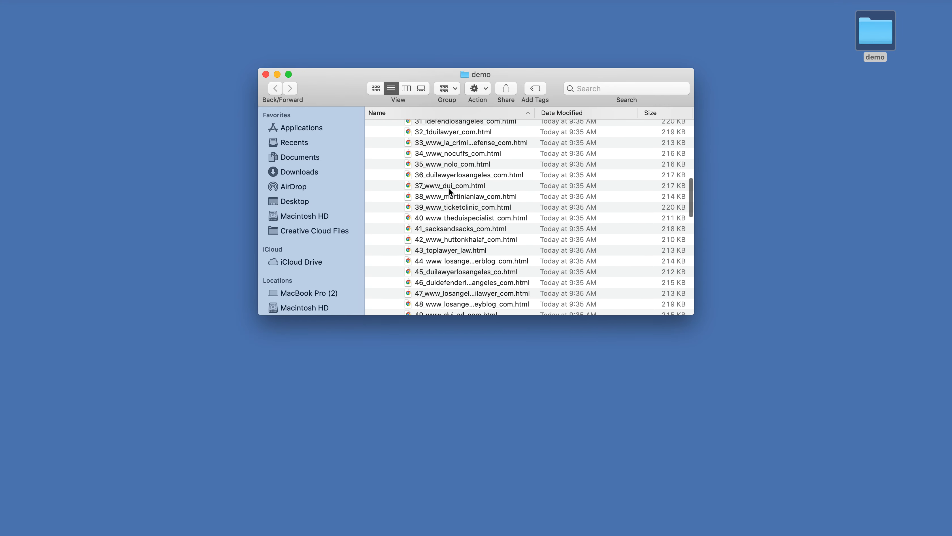
{"action": "scroll", "coordinate": [448, 188], "scroll_direction": "down", "scroll_amount": 20}
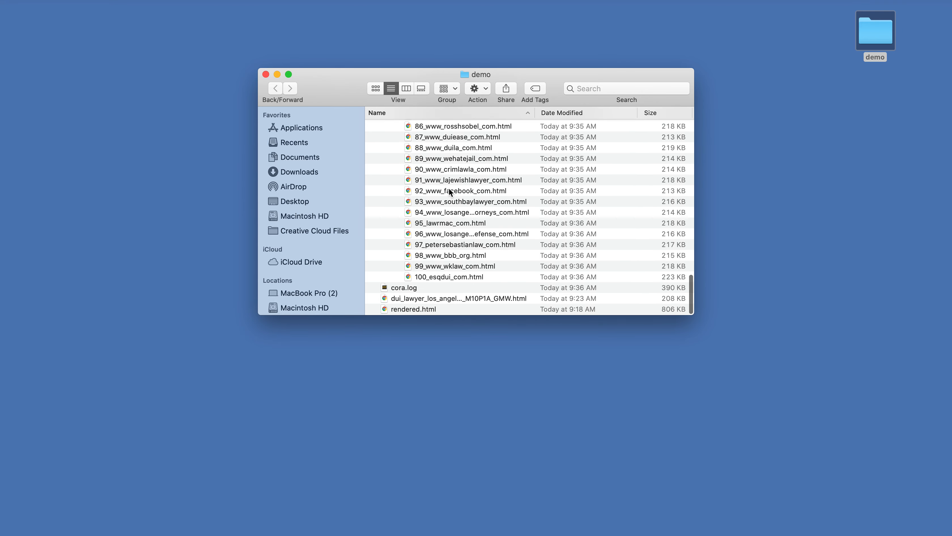
{"action": "scroll", "coordinate": [449, 190], "scroll_direction": "up", "scroll_amount": 20}
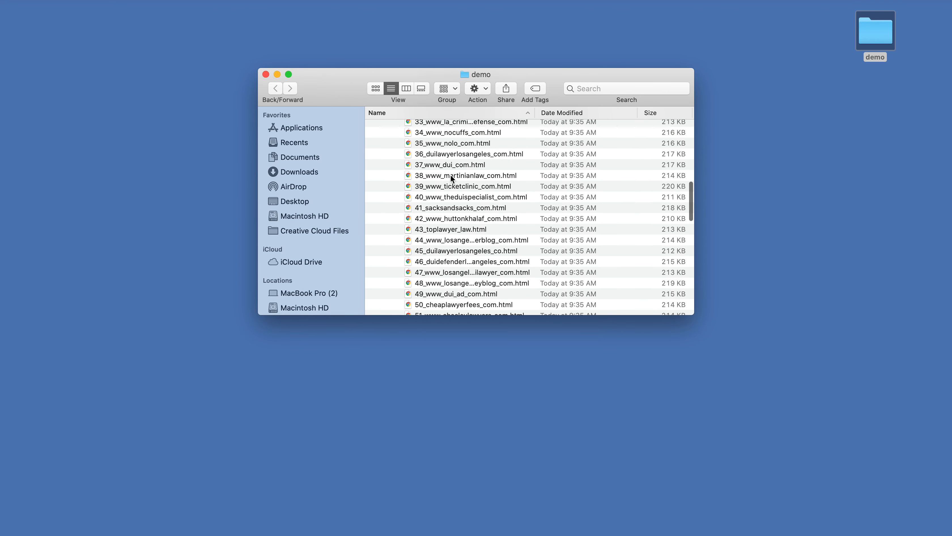
{"action": "left_click", "coordinate": [453, 156]}
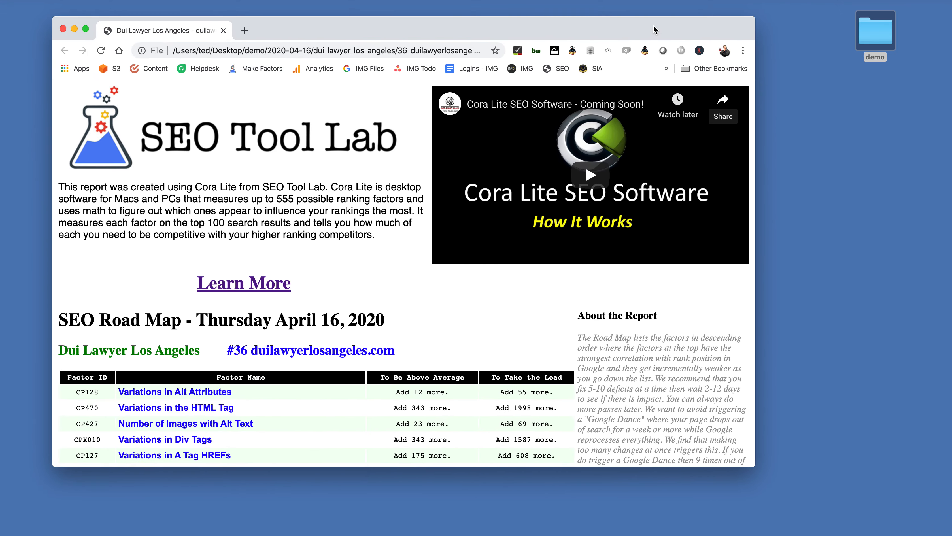
Step: Examine the SEO Road Map factors and the Entities notes in the report for duilawyerlosangeles.com
{"action": "scroll", "coordinate": [386, 254], "scroll_direction": "down", "scroll_amount": 10}
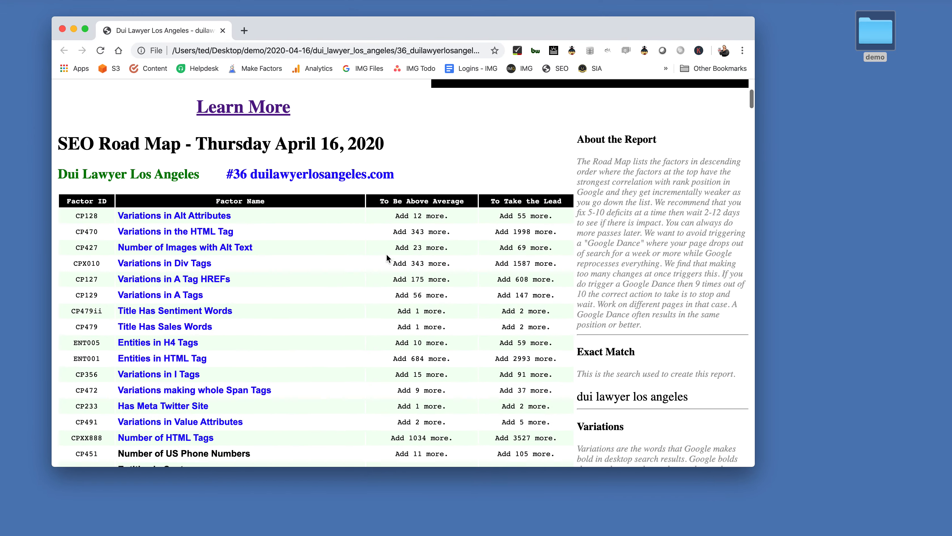
{"action": "scroll", "coordinate": [386, 254], "scroll_direction": "down", "scroll_amount": 15}
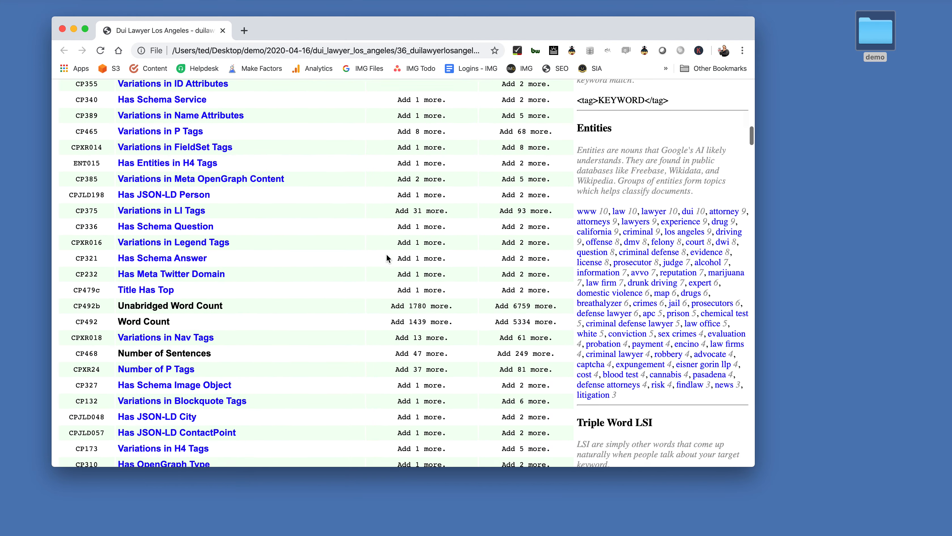
{"action": "scroll", "coordinate": [386, 254], "scroll_direction": "up", "scroll_amount": 1}
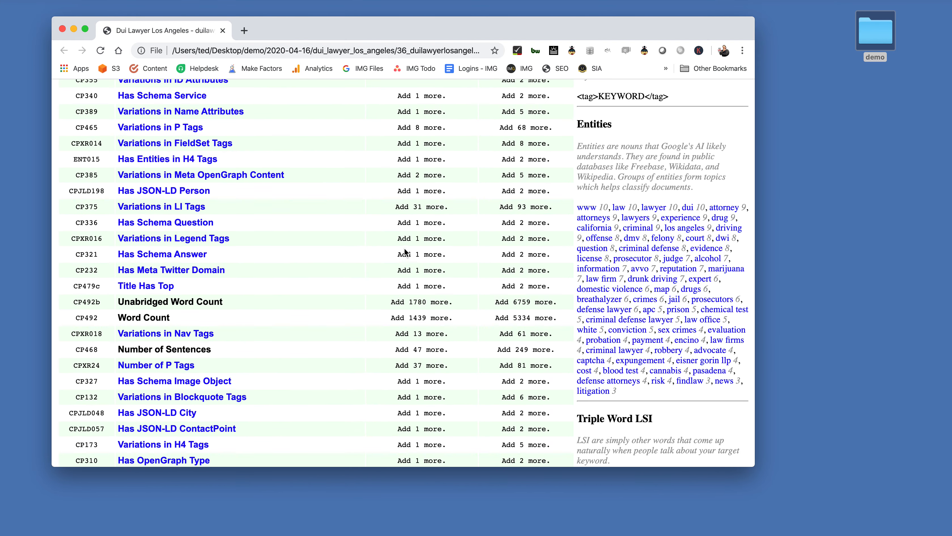
{"action": "scroll", "coordinate": [545, 248], "scroll_direction": "up", "scroll_amount": 20}
{"action": "scroll", "coordinate": [530, 246], "scroll_direction": "down", "scroll_amount": 20}
{"action": "scroll", "coordinate": [531, 246], "scroll_direction": "down", "scroll_amount": 20}
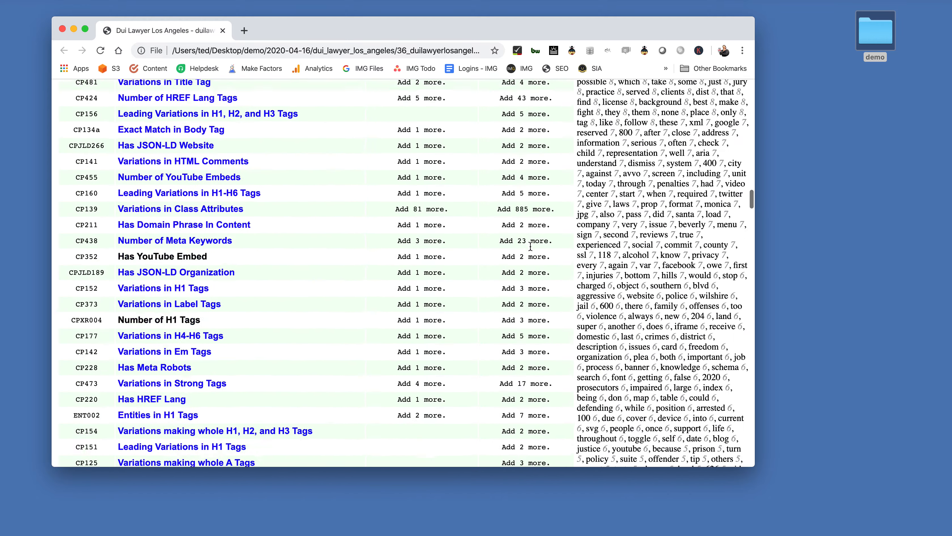
Step: Review the competitor factor values and the Search Results Snapshot further down the duilawyerlosangeles.com report
{"action": "scroll", "coordinate": [530, 245], "scroll_direction": "down", "scroll_amount": 20}
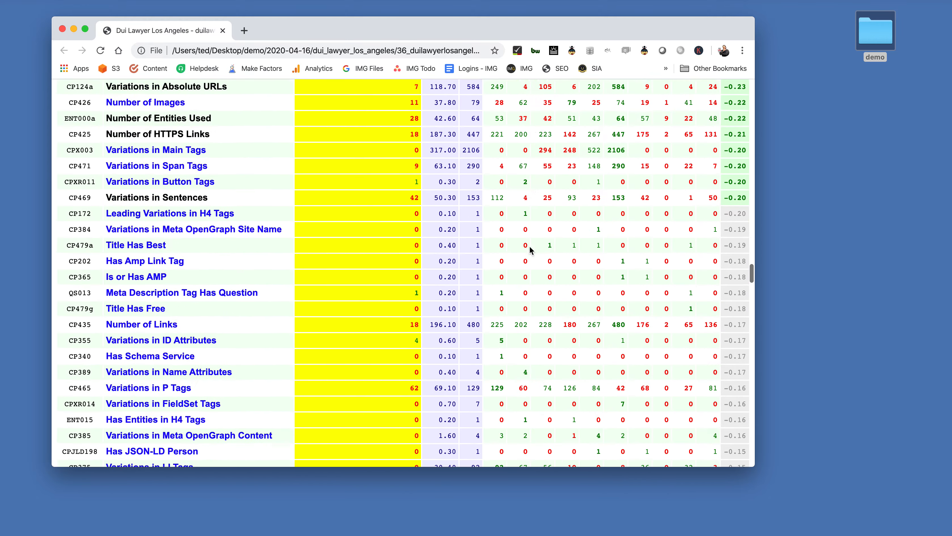
{"action": "scroll", "coordinate": [531, 250], "scroll_direction": "down", "scroll_amount": 20}
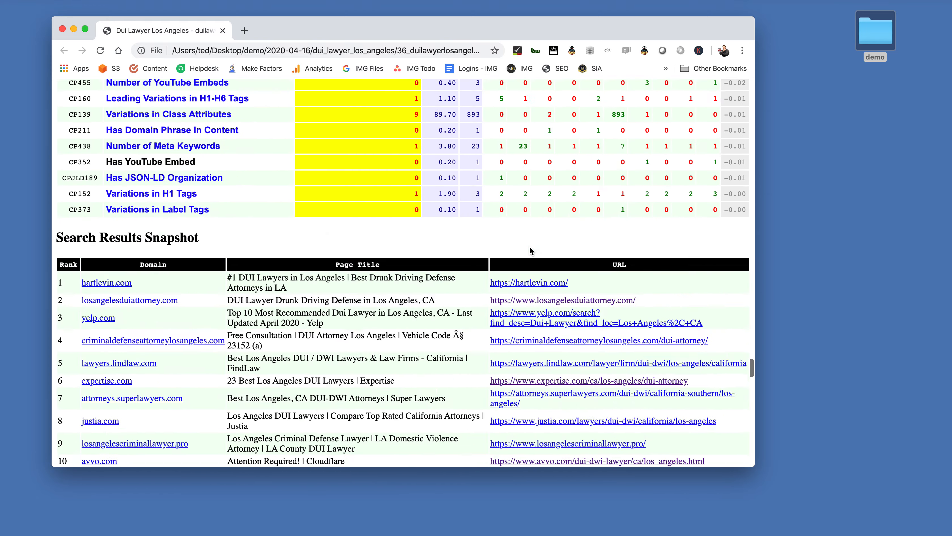
{"action": "scroll", "coordinate": [531, 250], "scroll_direction": "up", "scroll_amount": 2}
{"action": "scroll", "coordinate": [530, 251], "scroll_direction": "down", "scroll_amount": 12}
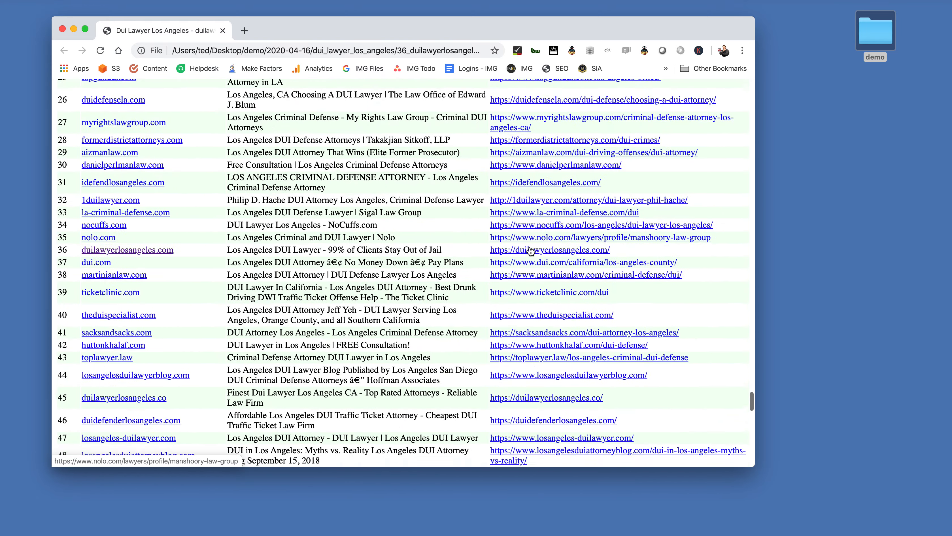
Step: Look through the domain links in the Search Results Snapshot and open the report for rank 27, myrightslawgroup.com
{"action": "scroll", "coordinate": [531, 250], "scroll_direction": "up", "scroll_amount": 20}
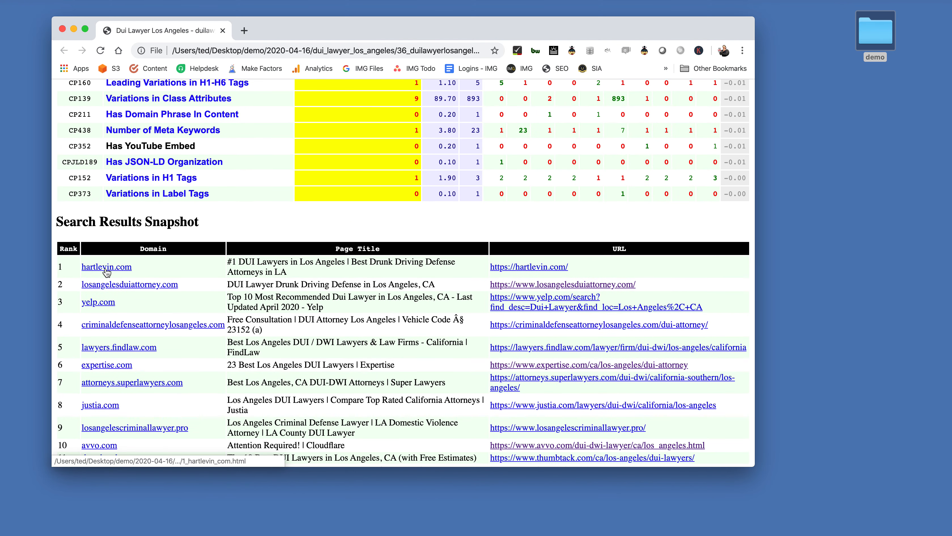
{"action": "scroll", "coordinate": [117, 386], "scroll_direction": "down", "scroll_amount": 1}
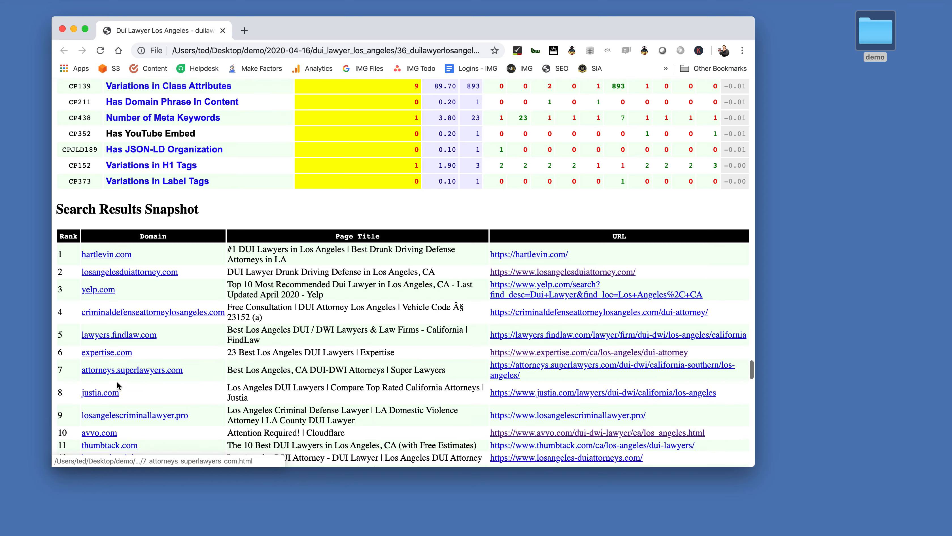
{"action": "scroll", "coordinate": [124, 389], "scroll_direction": "down", "scroll_amount": 10}
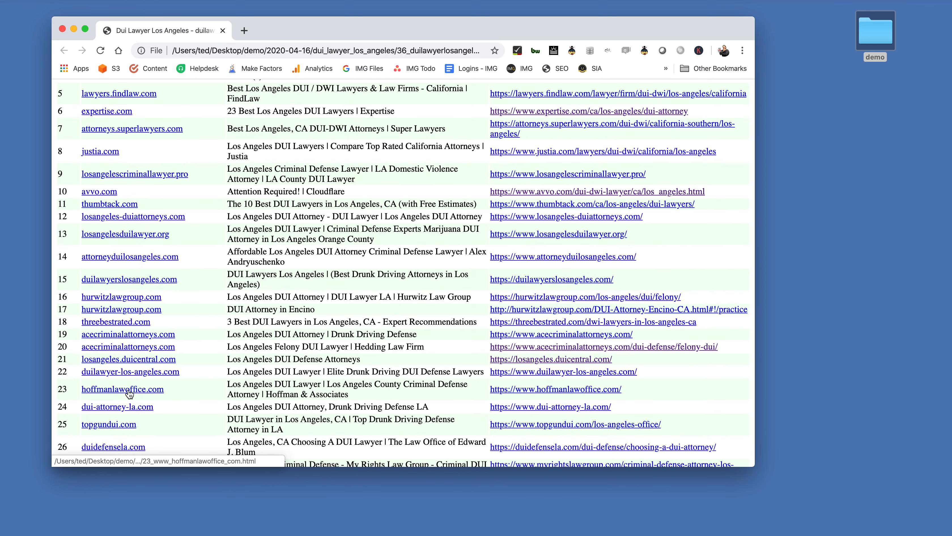
{"action": "scroll", "coordinate": [129, 393], "scroll_direction": "down", "scroll_amount": 5}
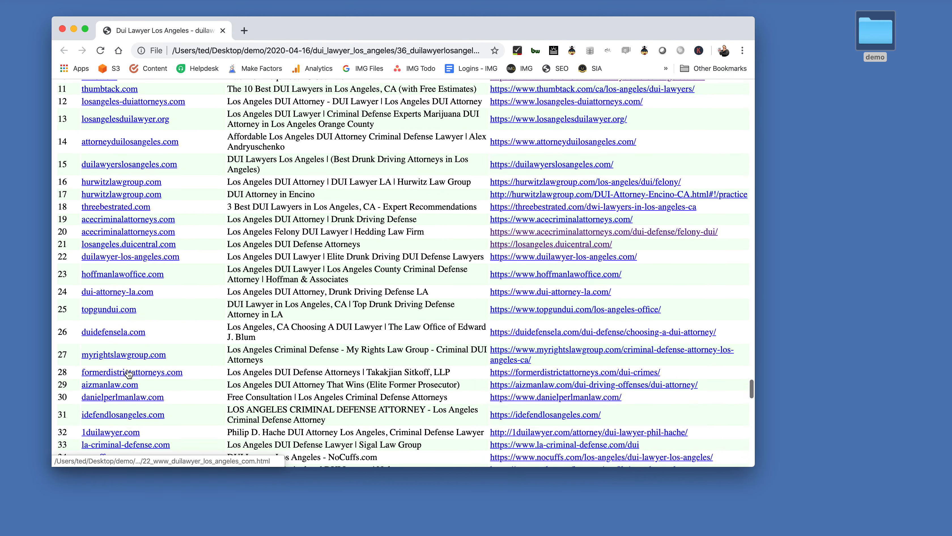
{"action": "scroll", "coordinate": [129, 374], "scroll_direction": "down", "scroll_amount": 2}
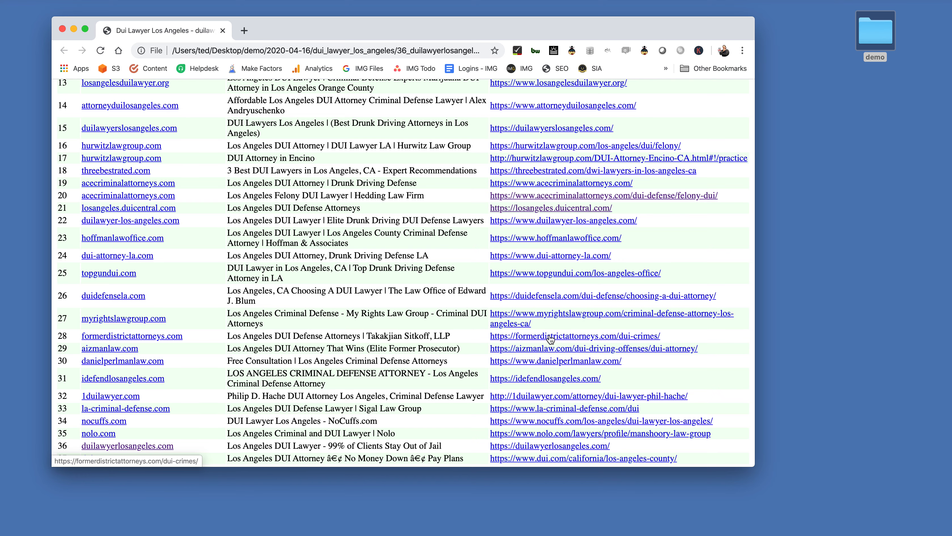
{"action": "left_click", "coordinate": [127, 319]}
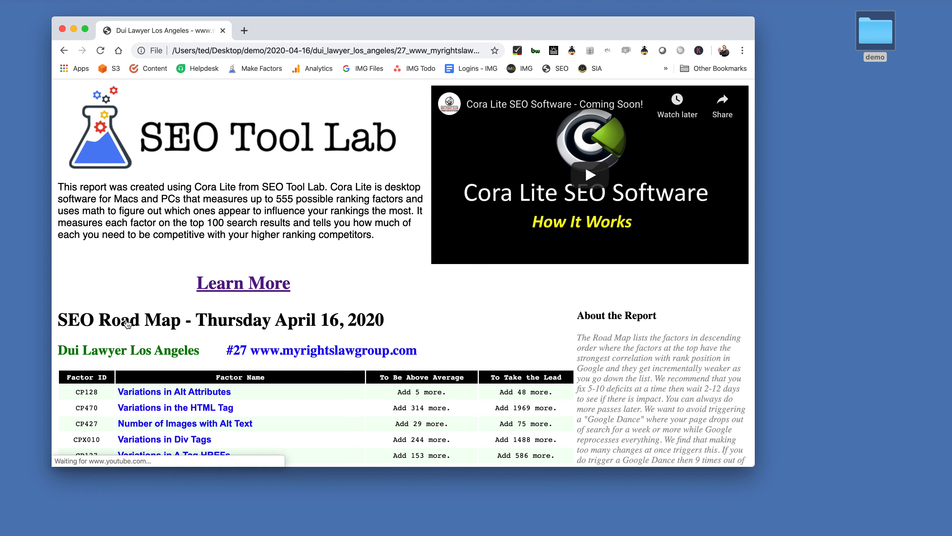
Step: Skim the Road Map factors for myrightslawgroup.com and close the report's browser window
{"action": "scroll", "coordinate": [137, 298], "scroll_direction": "down", "scroll_amount": 10}
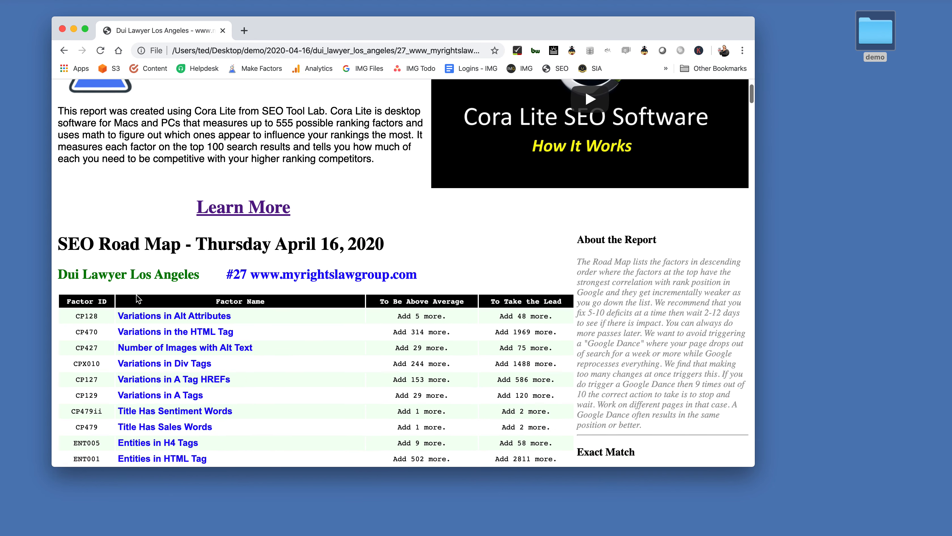
{"action": "scroll", "coordinate": [136, 295], "scroll_direction": "down", "scroll_amount": 5}
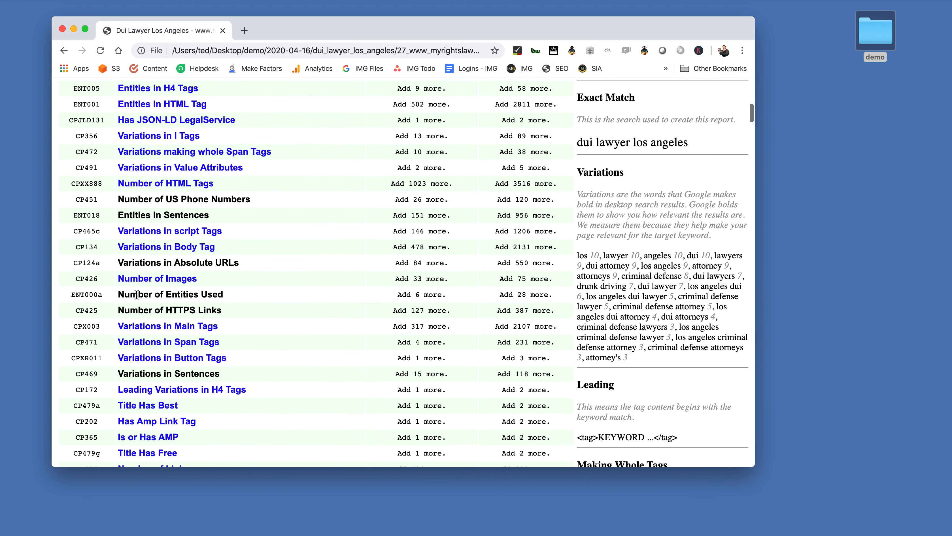
{"action": "left_click", "coordinate": [62, 28]}
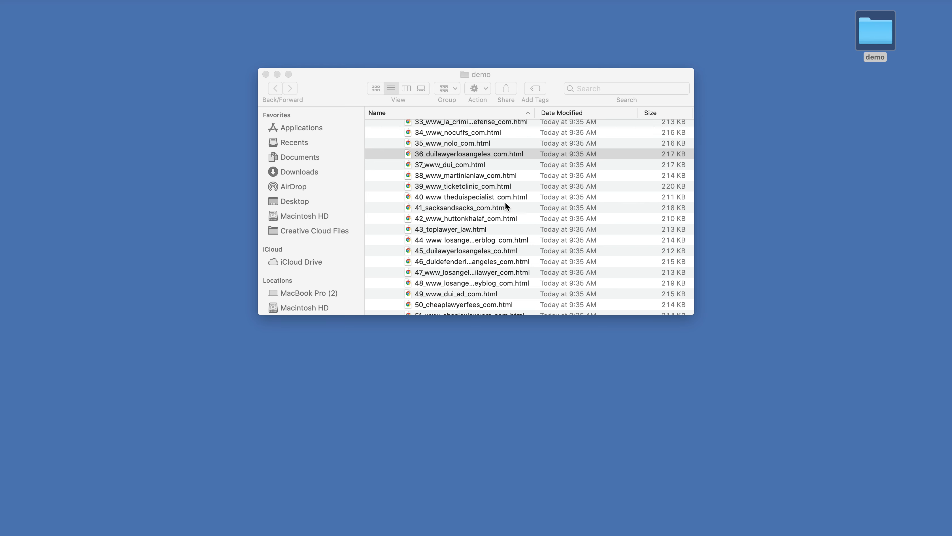
Step: Switch to Cora Lite and open the Build Index utility in its settings
{"action": "scroll", "coordinate": [505, 205], "scroll_direction": "up", "scroll_amount": 15}
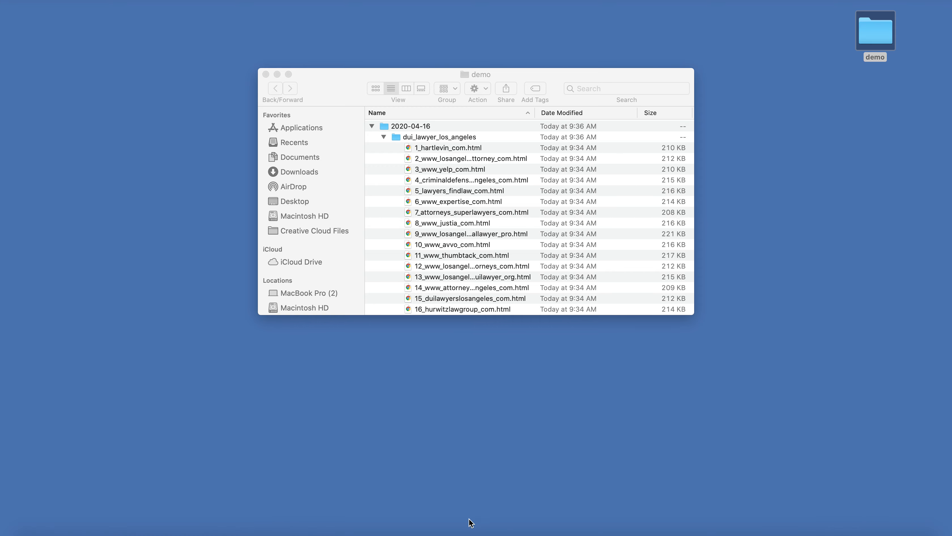
{"action": "left_click", "coordinate": [453, 532]}
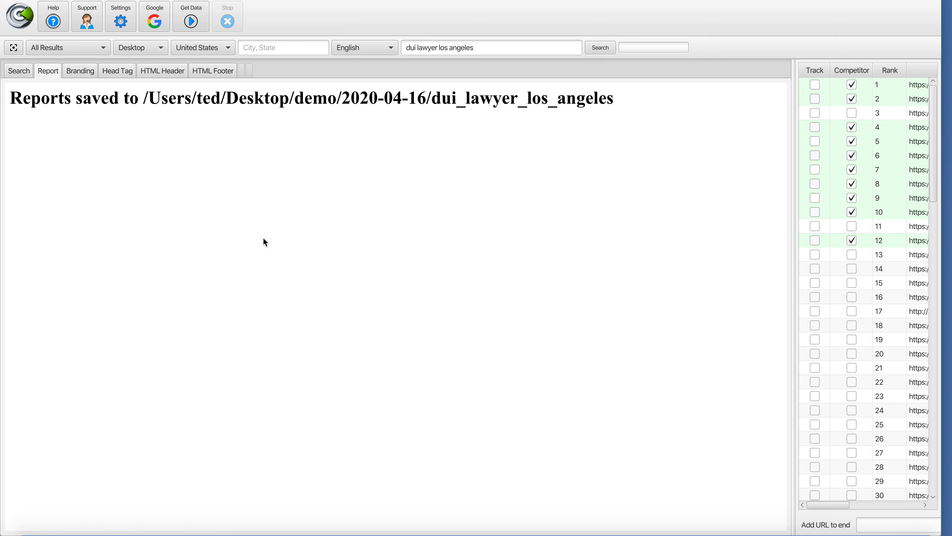
{"action": "left_click", "coordinate": [115, 12]}
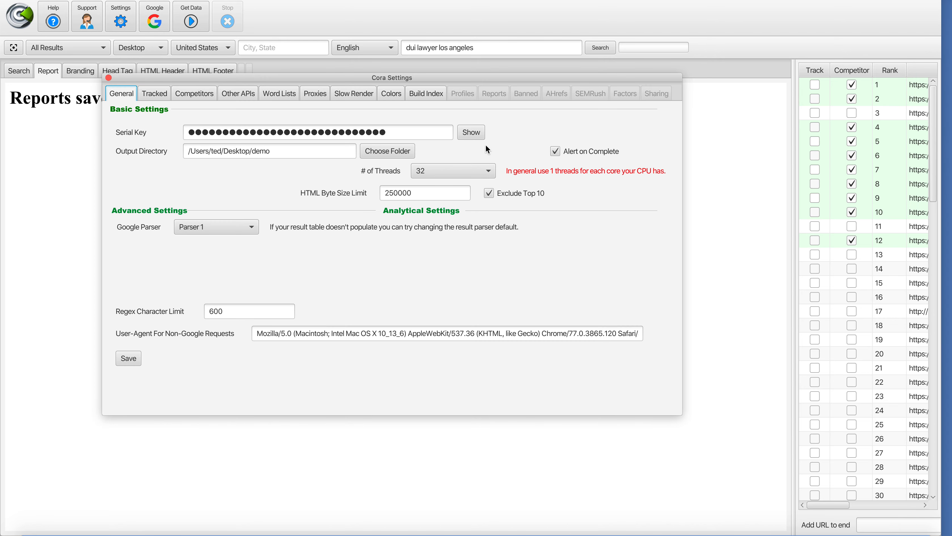
{"action": "left_click", "coordinate": [434, 94]}
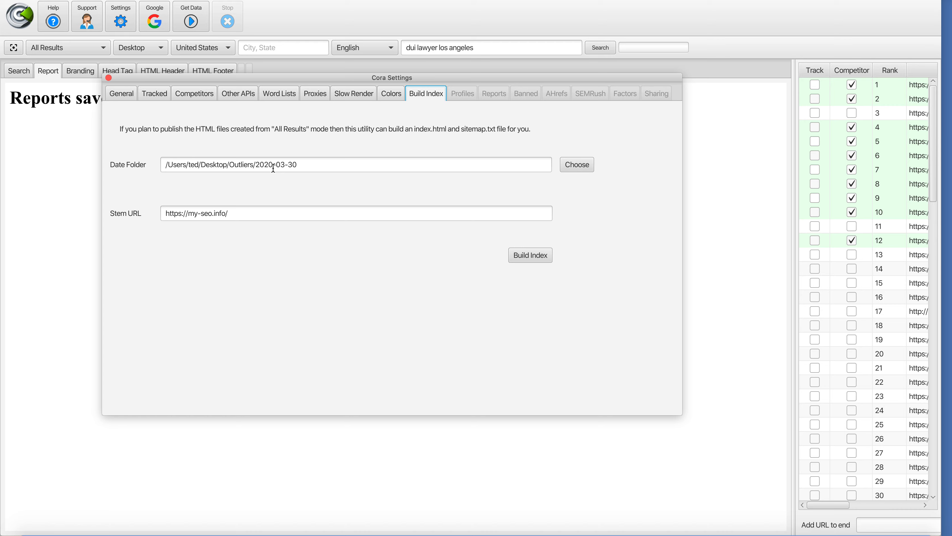
Step: Set the Date Folder to the 2020-04-16 folder inside demo on the Desktop, and build the index
{"action": "left_click", "coordinate": [573, 165]}
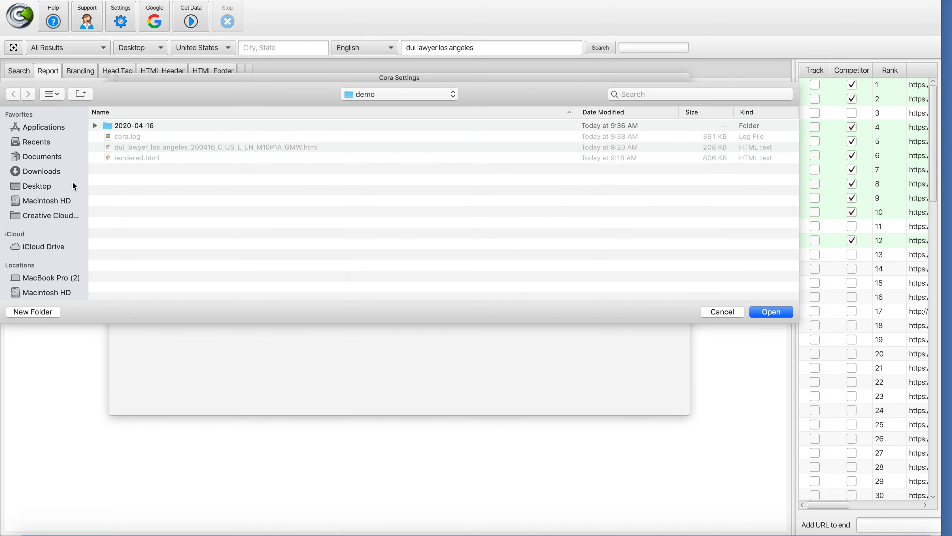
{"action": "left_click", "coordinate": [35, 186]}
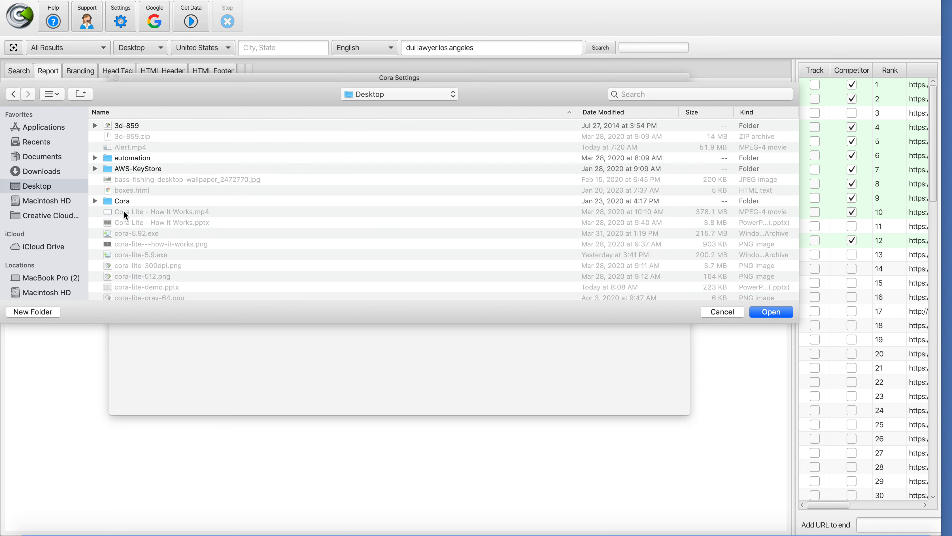
{"action": "scroll", "coordinate": [158, 201], "scroll_direction": "down", "scroll_amount": 10}
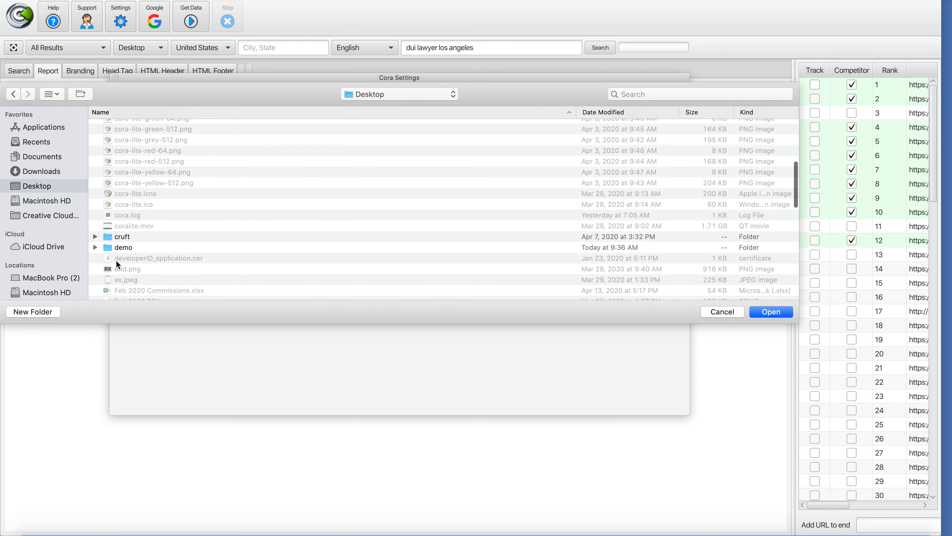
{"action": "double_click", "coordinate": [121, 250]}
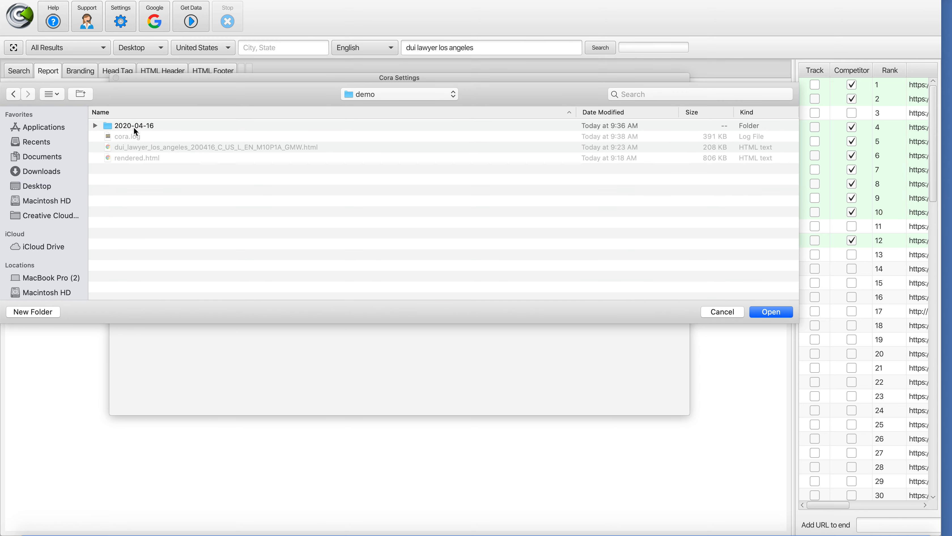
{"action": "left_click", "coordinate": [135, 129]}
{"action": "left_click", "coordinate": [778, 309]}
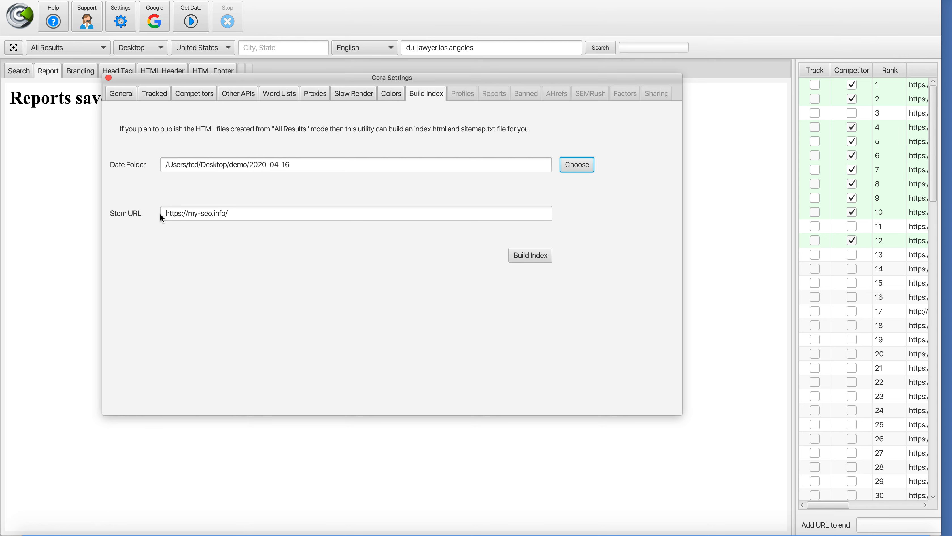
{"action": "left_click", "coordinate": [536, 258]}
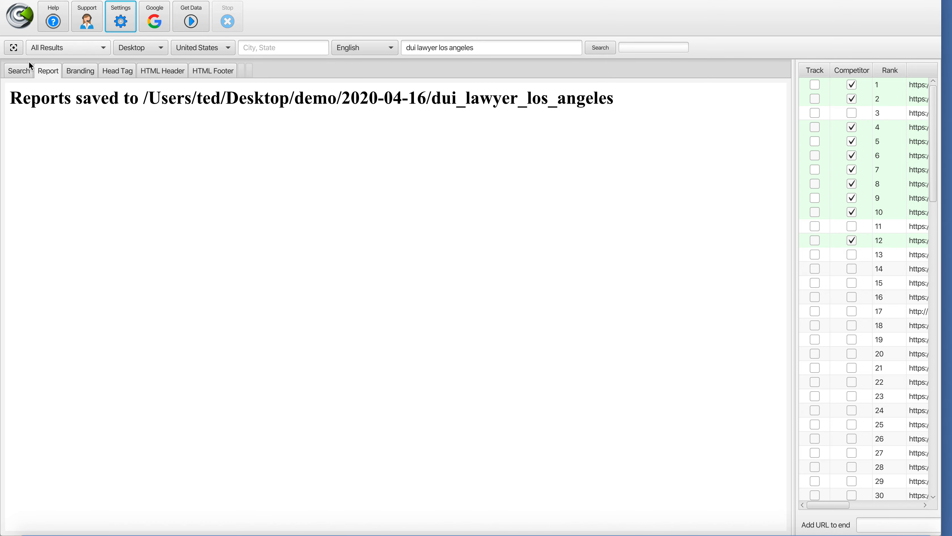
{"action": "left_click", "coordinate": [22, 70]}
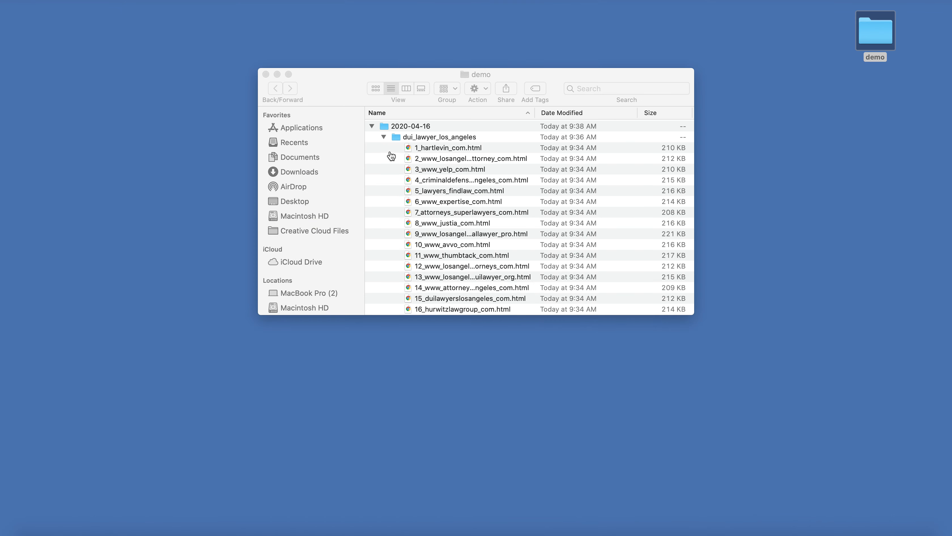
Step: Collapse the dui_lawyer_los_angeles folder in the demo Finder window and check the URLs listed in sitemap.txt
{"action": "left_click", "coordinate": [371, 126]}
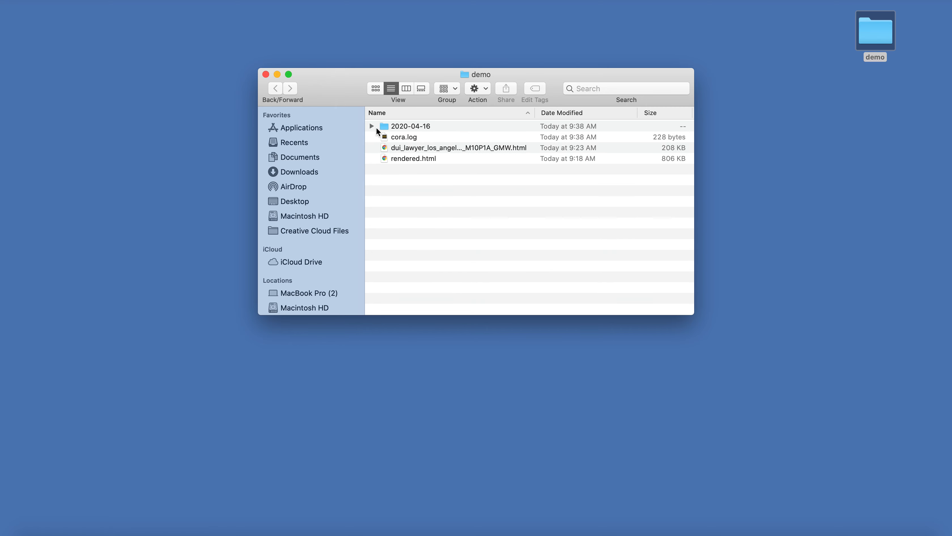
{"action": "left_click", "coordinate": [372, 126]}
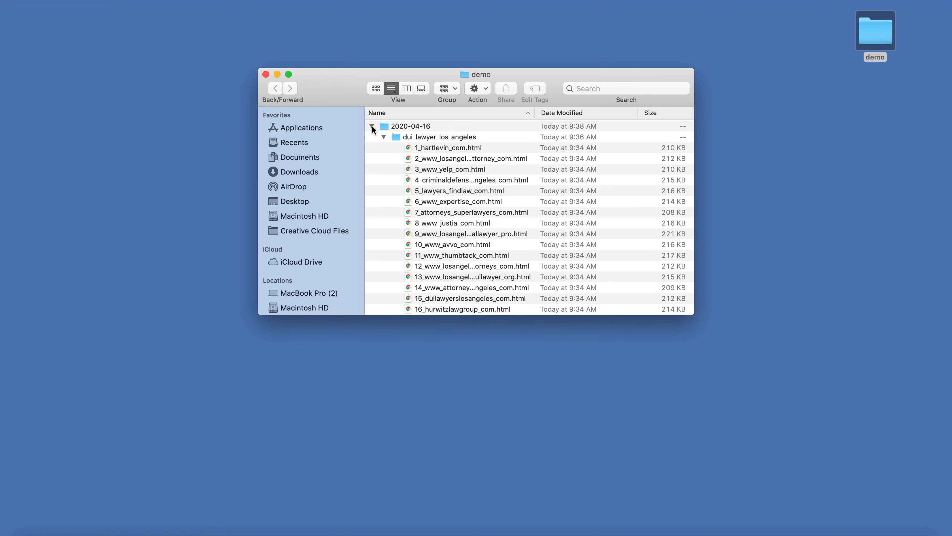
{"action": "scroll", "coordinate": [382, 156], "scroll_direction": "down", "scroll_amount": 10}
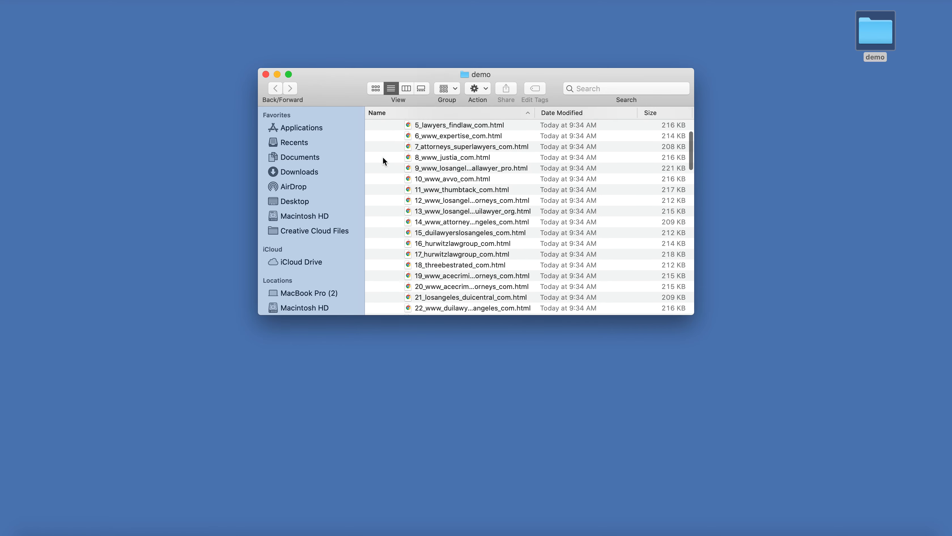
{"action": "scroll", "coordinate": [382, 157], "scroll_direction": "up", "scroll_amount": 10}
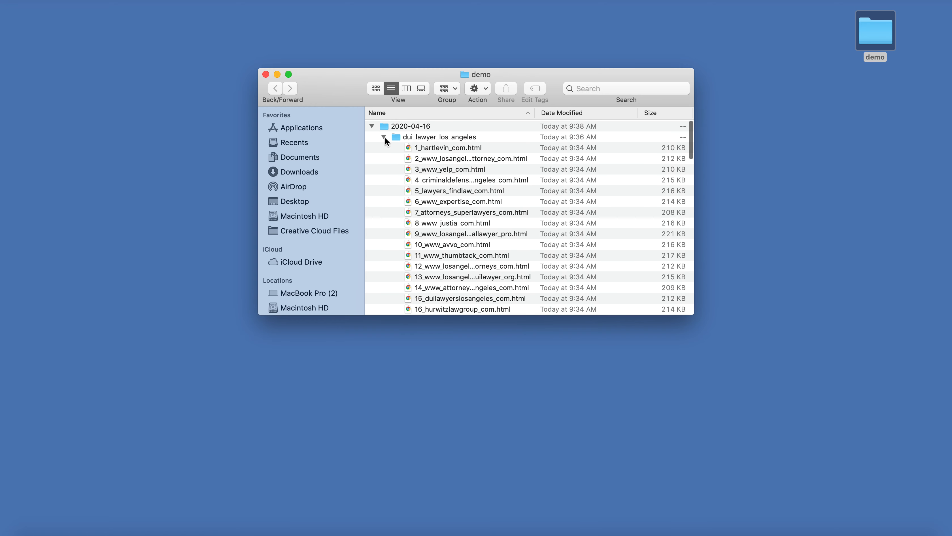
{"action": "left_click", "coordinate": [383, 138]}
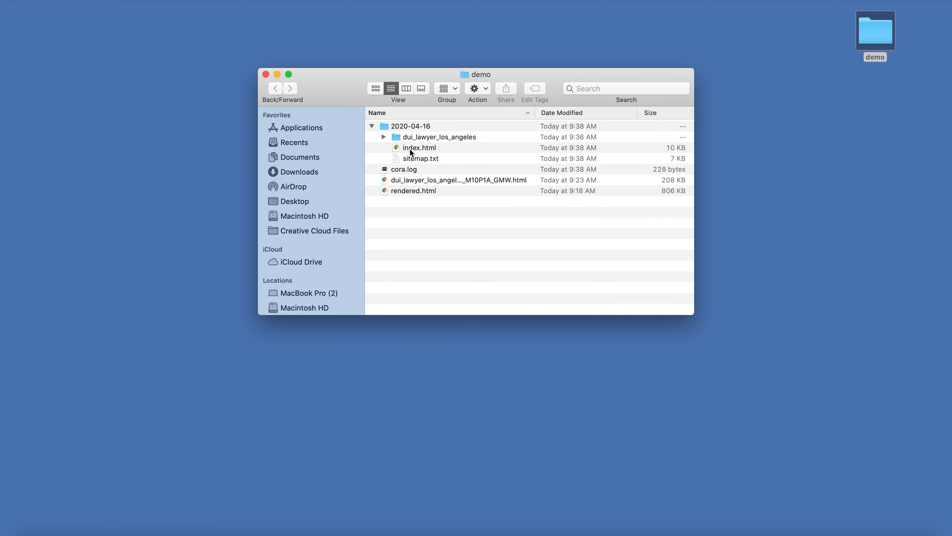
{"action": "double_click", "coordinate": [413, 162]}
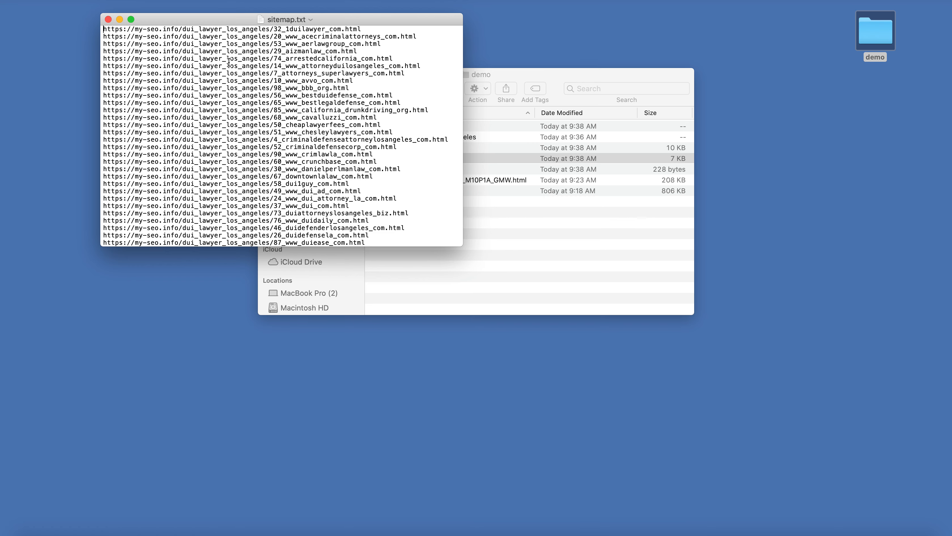
{"action": "left_click", "coordinate": [108, 19]}
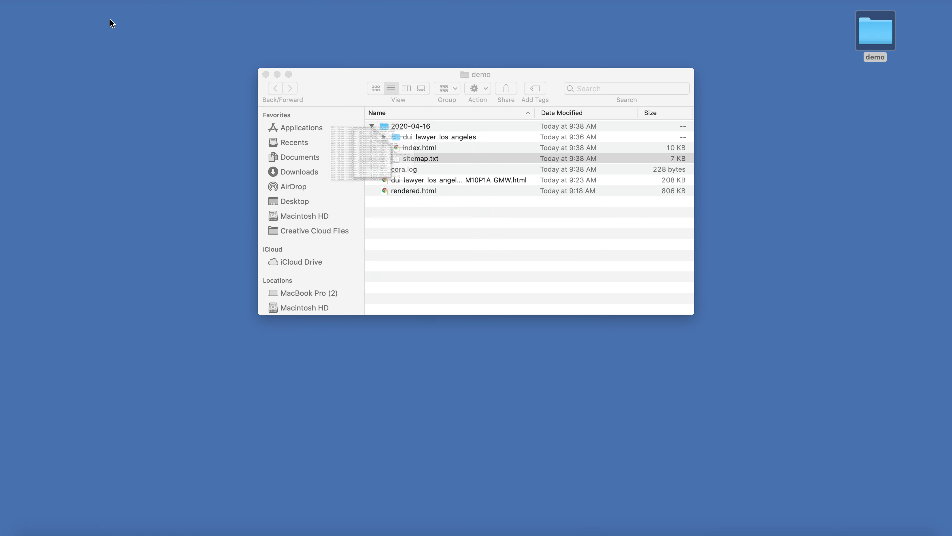
Step: Open index.html from the 2020-04-16 folder and look through its table of contents and report links
{"action": "double_click", "coordinate": [416, 147]}
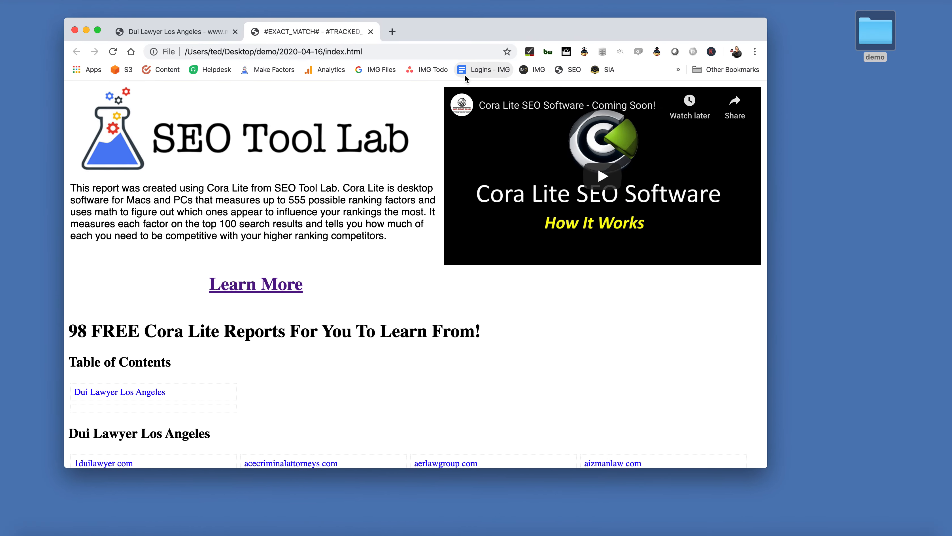
{"action": "scroll", "coordinate": [300, 180], "scroll_direction": "down", "scroll_amount": 5}
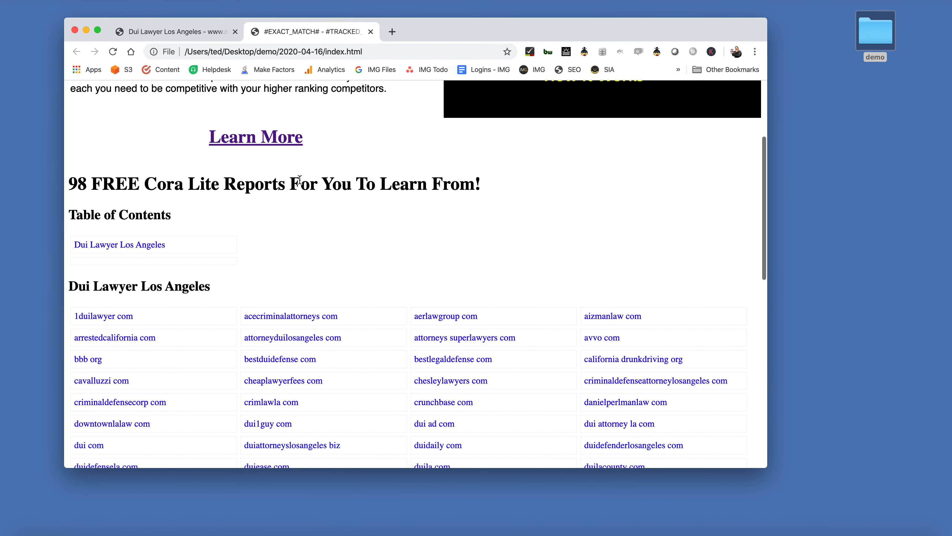
{"action": "scroll", "coordinate": [299, 180], "scroll_direction": "down", "scroll_amount": 3}
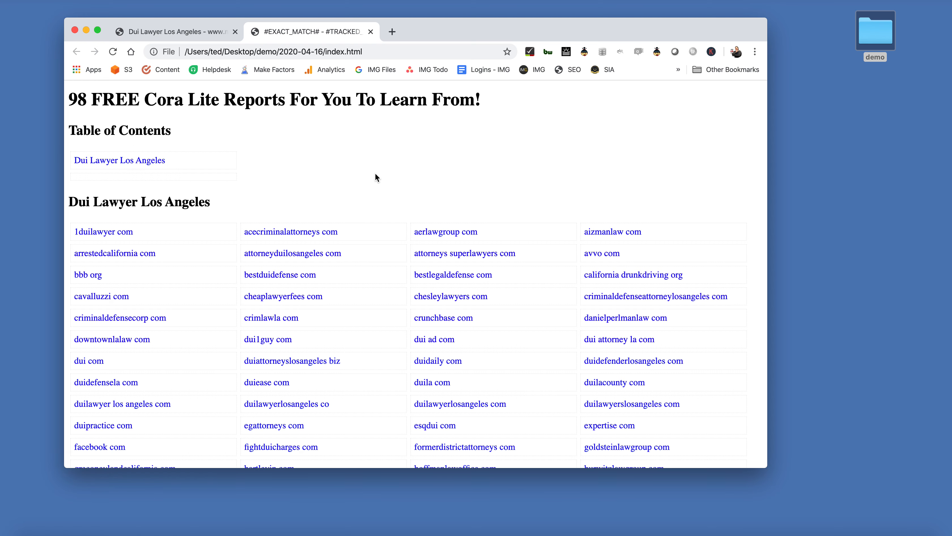
{"action": "scroll", "coordinate": [375, 174], "scroll_direction": "down", "scroll_amount": 3}
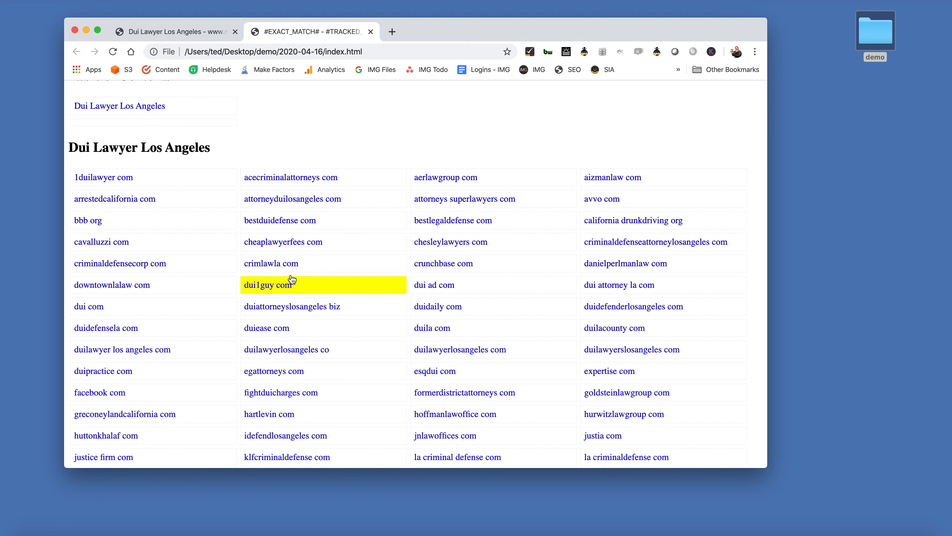
{"action": "scroll", "coordinate": [292, 280], "scroll_direction": "down", "scroll_amount": 15}
{"action": "scroll", "coordinate": [292, 275], "scroll_direction": "up", "scroll_amount": 20}
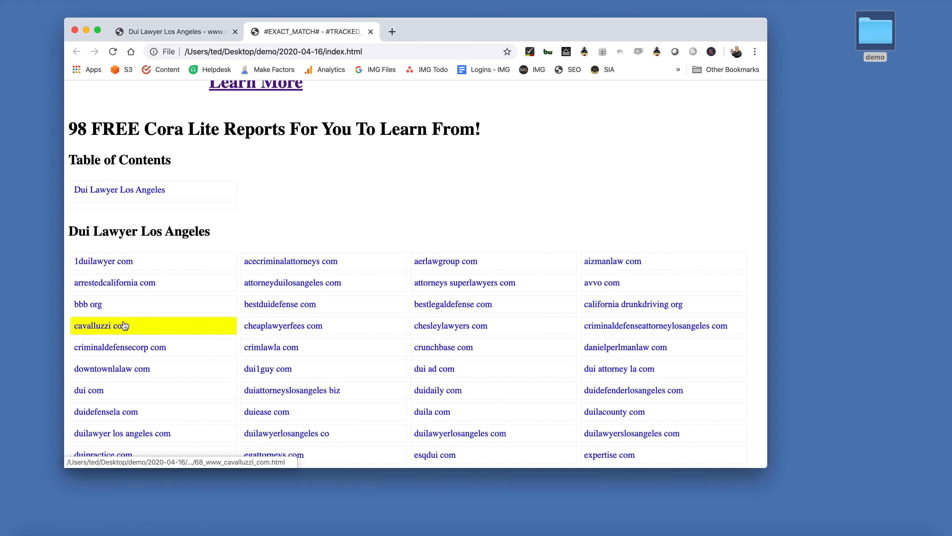
Step: Open the acecriminalattorneys.com report from the index and skim its SEO Road Map factors
{"action": "left_click", "coordinate": [271, 263]}
{"action": "scroll", "coordinate": [297, 278], "scroll_direction": "down", "scroll_amount": 5}
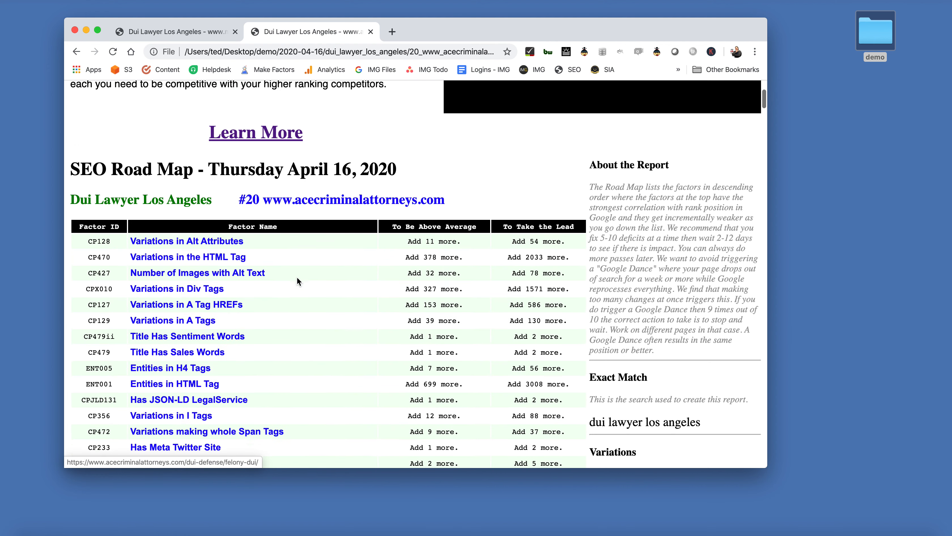
{"action": "scroll", "coordinate": [297, 280], "scroll_direction": "up", "scroll_amount": 5}
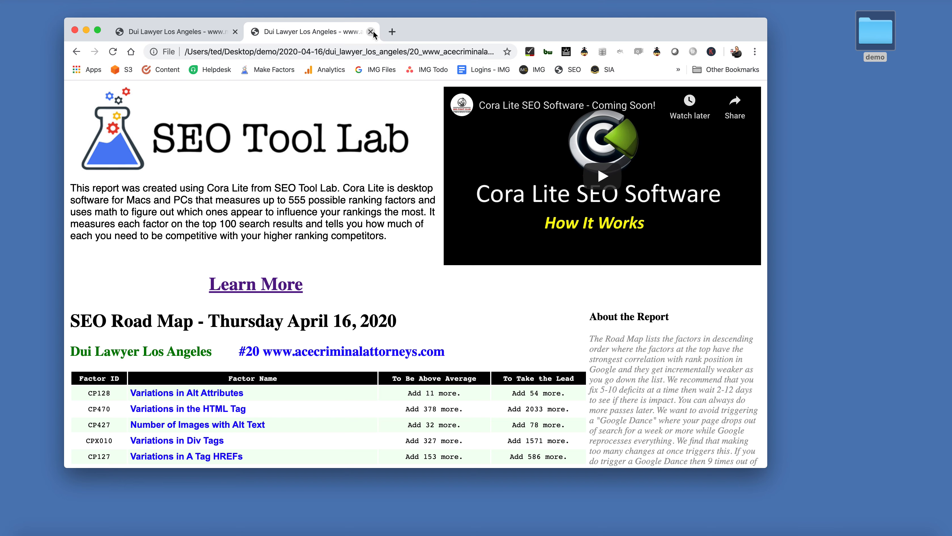
{"action": "left_click", "coordinate": [244, 55]}
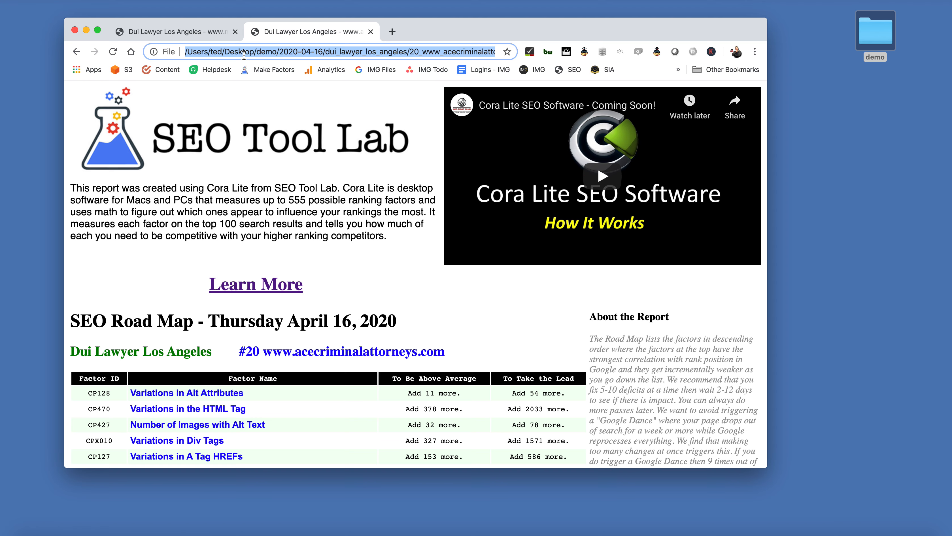
{"action": "type", "text": "http"}
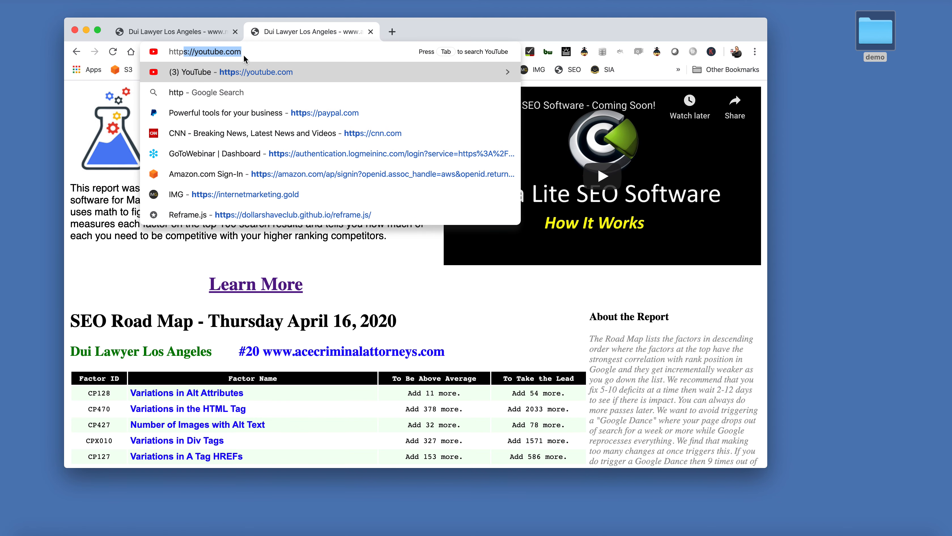
{"action": "type", "text": "s://"}
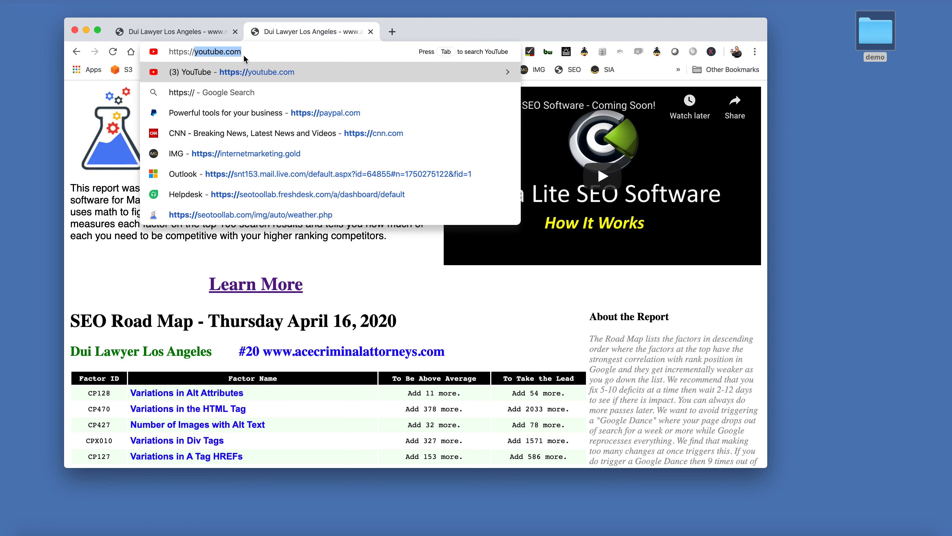
{"action": "type", "text": "my-seo."}
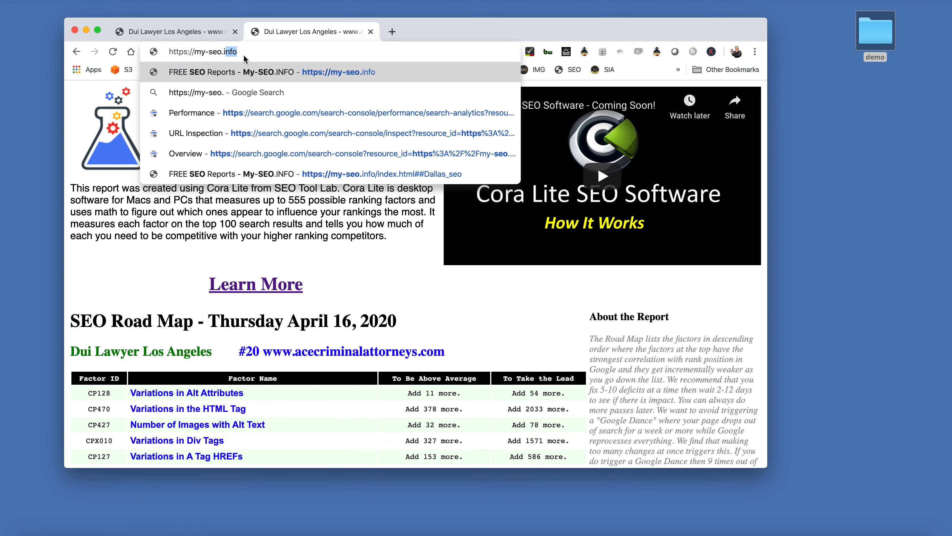
{"action": "type", "text": "info"}
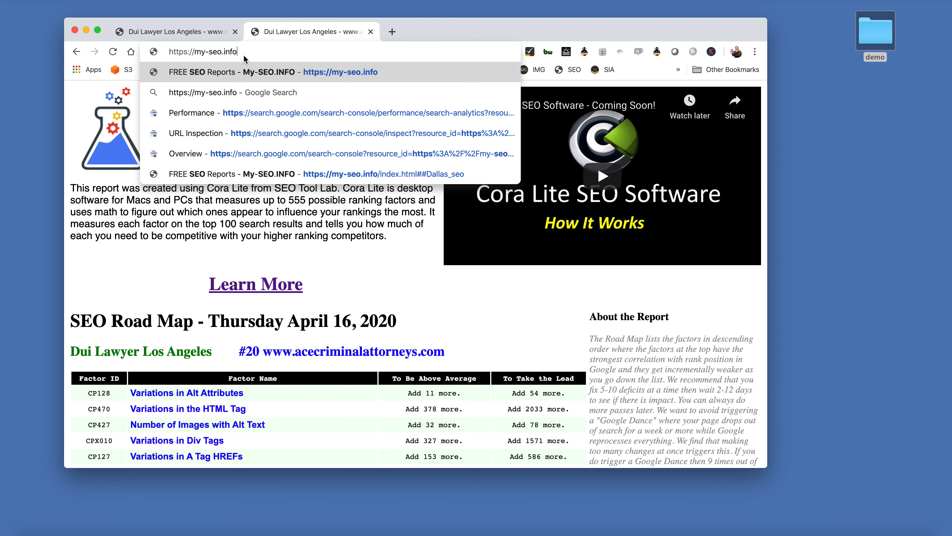
{"action": "key", "text": "Return"}
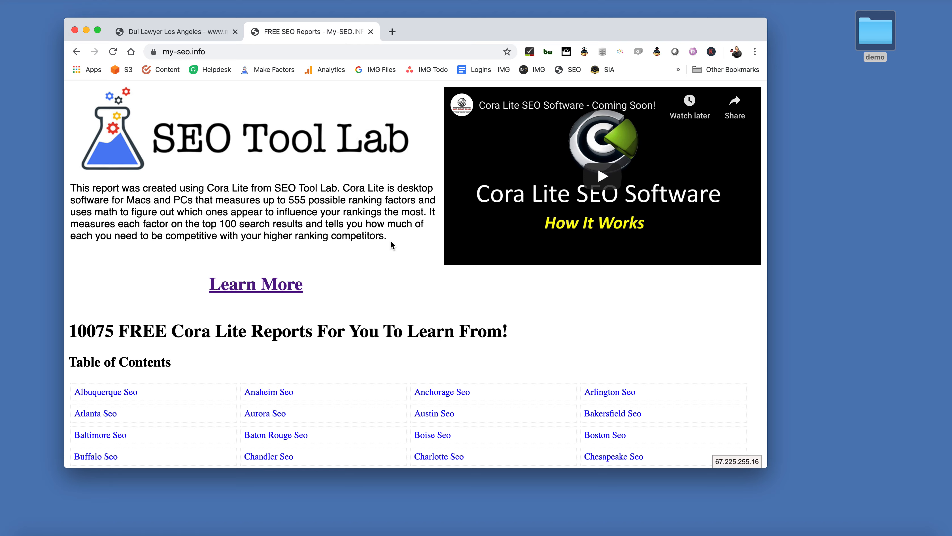
Step: Highlight the report count in the heading and look through the city table of contents and the Albuquerque Seo report links
{"action": "scroll", "coordinate": [391, 244], "scroll_direction": "down", "scroll_amount": 5}
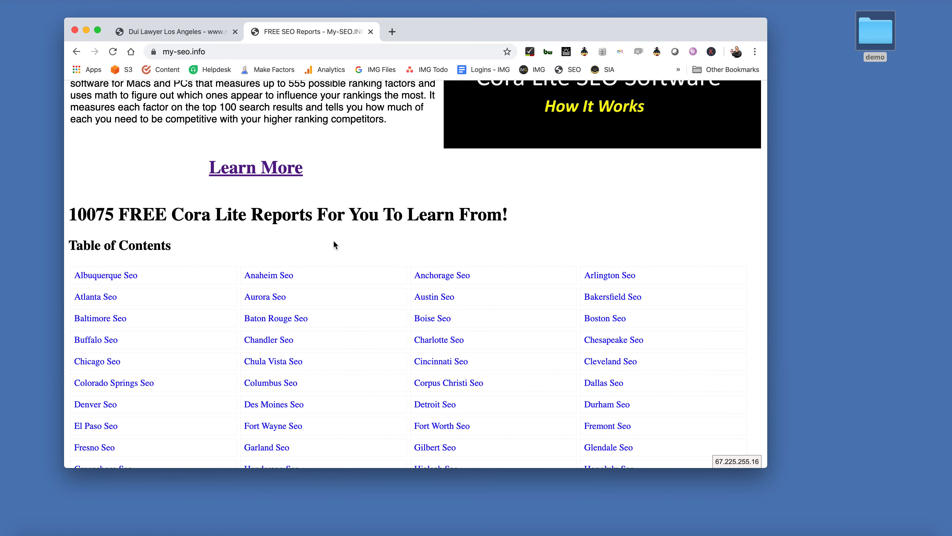
{"action": "left_click_drag", "start_coordinate": [115, 212], "coordinate": [53, 217]}
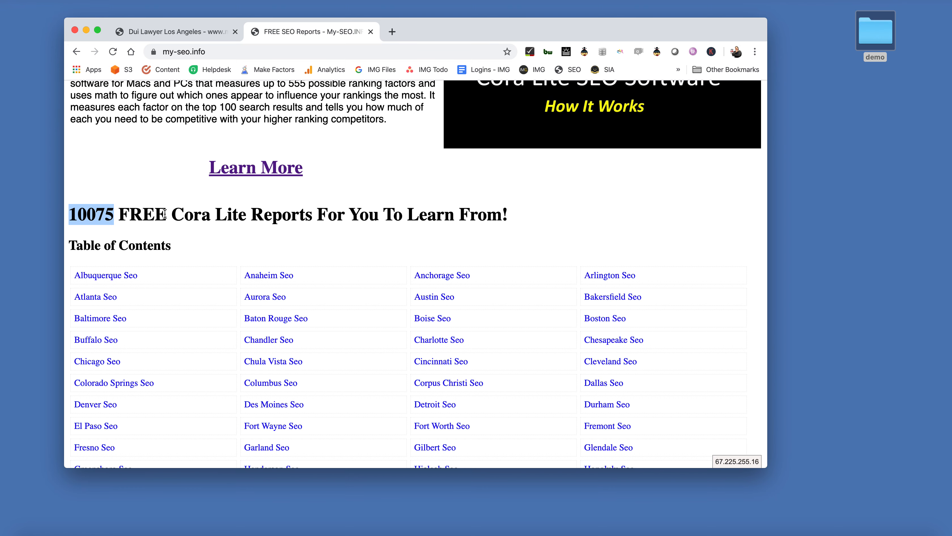
{"action": "scroll", "coordinate": [251, 249], "scroll_direction": "down", "scroll_amount": 3}
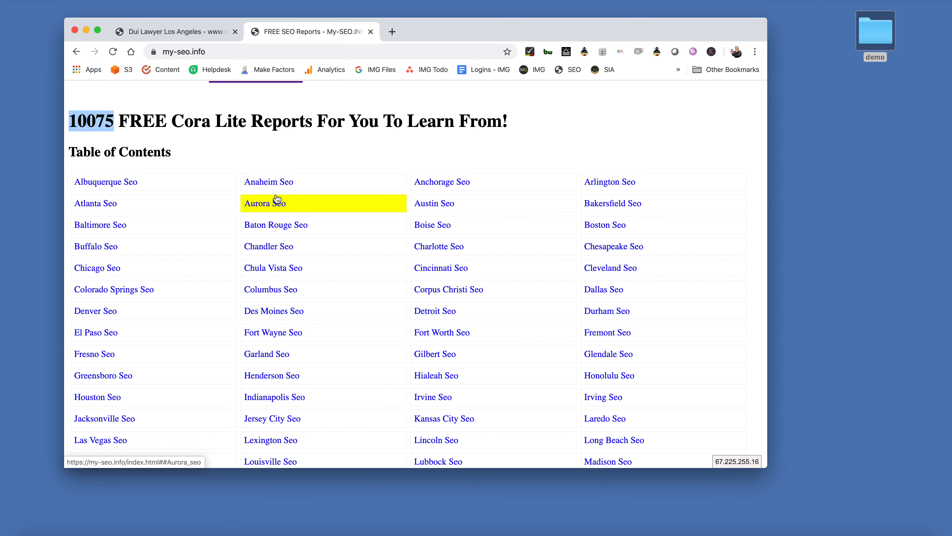
{"action": "scroll", "coordinate": [289, 317], "scroll_direction": "down", "scroll_amount": 3}
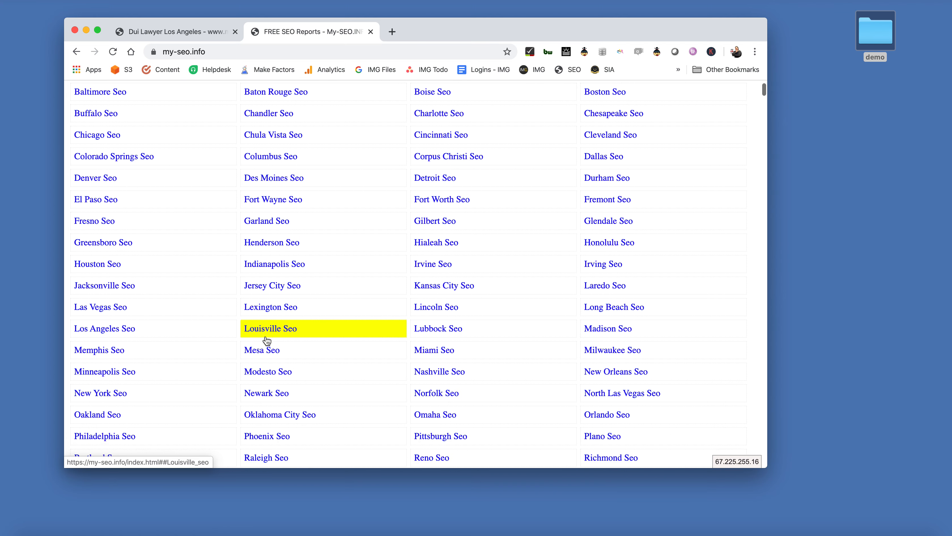
{"action": "scroll", "coordinate": [273, 381], "scroll_direction": "down", "scroll_amount": 5}
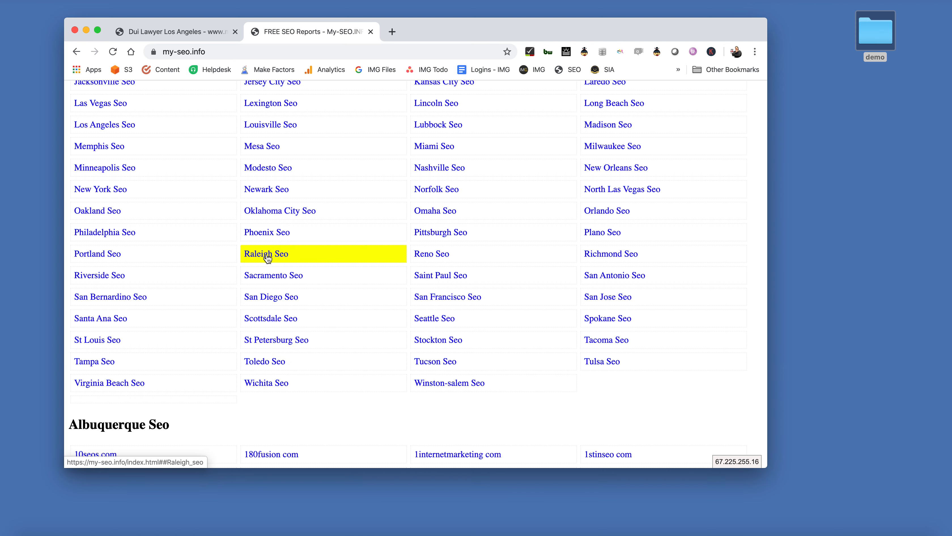
{"action": "scroll", "coordinate": [311, 306], "scroll_direction": "up", "scroll_amount": 2}
{"action": "scroll", "coordinate": [314, 313], "scroll_direction": "up", "scroll_amount": 5}
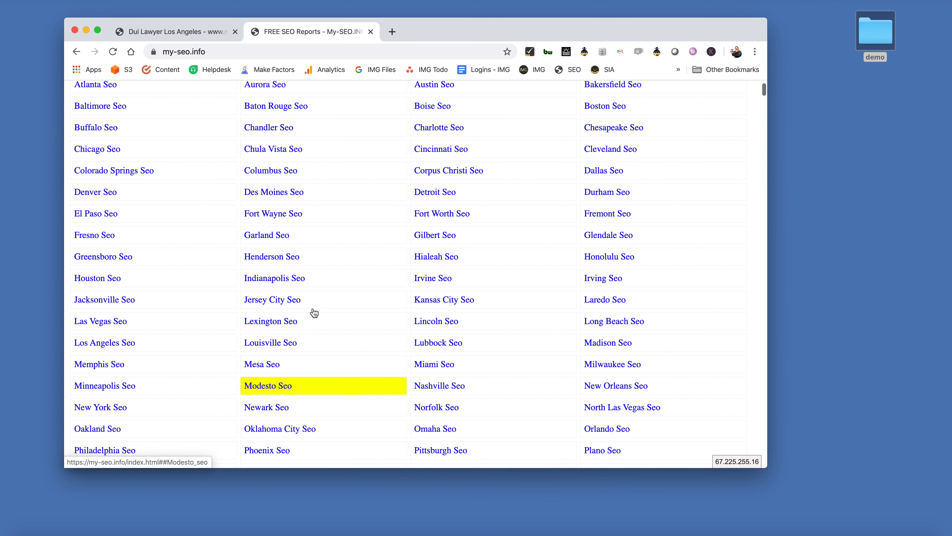
{"action": "scroll", "coordinate": [314, 313], "scroll_direction": "down", "scroll_amount": 7}
{"action": "scroll", "coordinate": [314, 313], "scroll_direction": "down", "scroll_amount": 8}
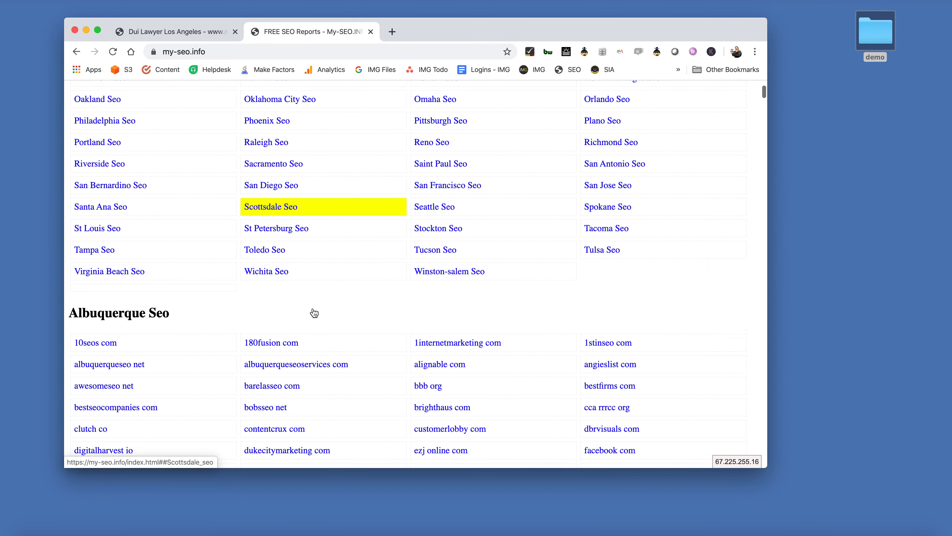
{"action": "scroll", "coordinate": [257, 311], "scroll_direction": "down", "scroll_amount": 12}
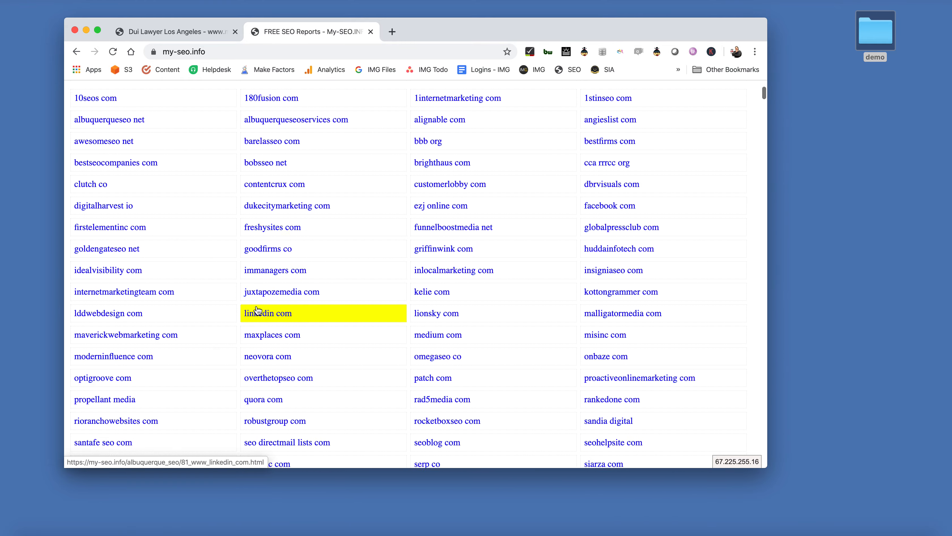
{"action": "scroll", "coordinate": [258, 310], "scroll_direction": "up", "scroll_amount": 20}
{"action": "scroll", "coordinate": [289, 237], "scroll_direction": "up", "scroll_amount": 5}
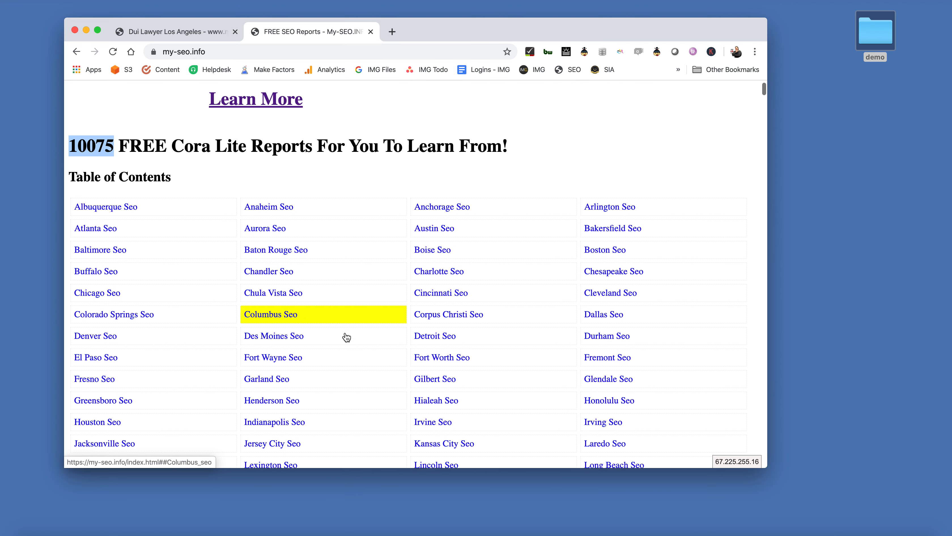
Step: Jump to the Columbus Seo section from the table of contents and open its overthetopseo com report
{"action": "left_click", "coordinate": [265, 318]}
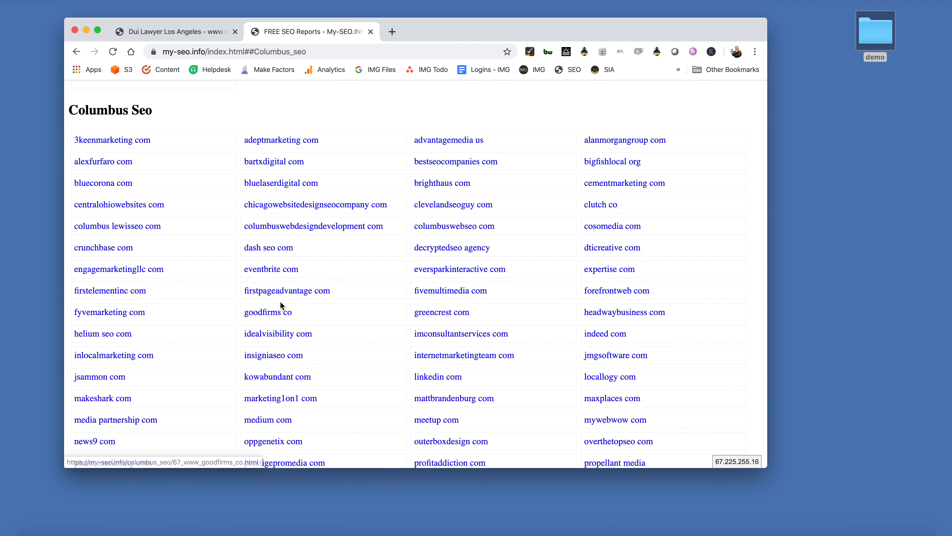
{"action": "scroll", "coordinate": [351, 349], "scroll_direction": "down", "scroll_amount": 3}
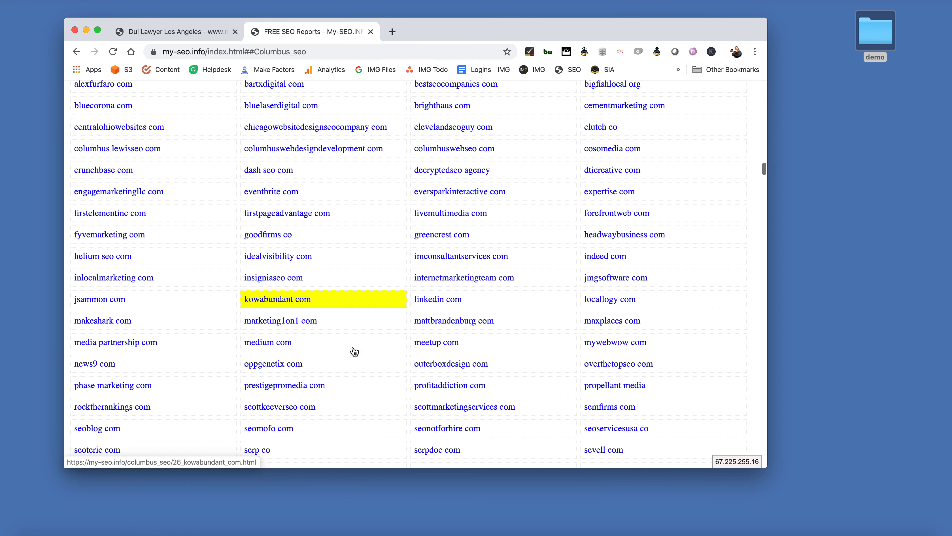
{"action": "left_click", "coordinate": [612, 359]}
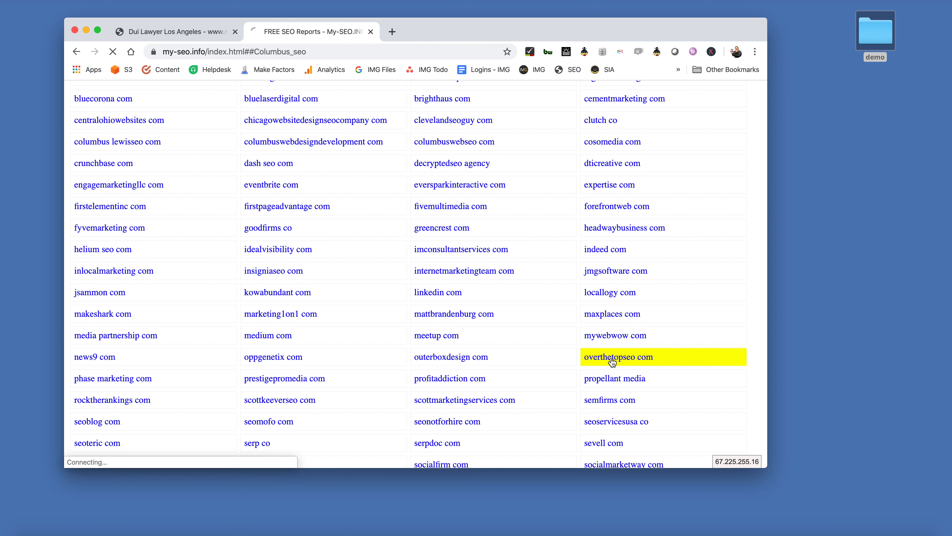
Step: Skim the SEO Road Map factors in the overthetopseo.com report and return to the beginning of the page
{"action": "scroll", "coordinate": [448, 348], "scroll_direction": "down", "scroll_amount": 5}
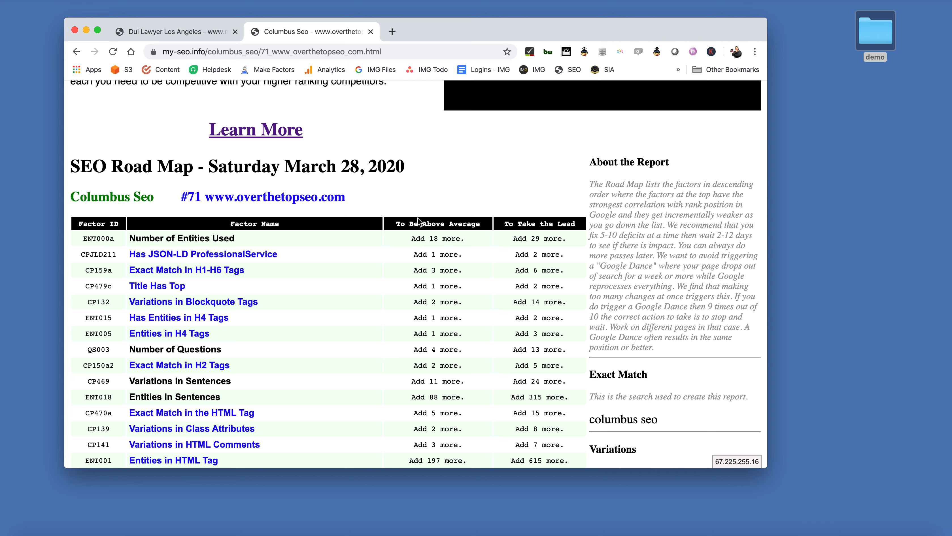
{"action": "scroll", "coordinate": [418, 218], "scroll_direction": "down", "scroll_amount": 5}
{"action": "scroll", "coordinate": [417, 217], "scroll_direction": "up", "scroll_amount": 2}
{"action": "scroll", "coordinate": [416, 217], "scroll_direction": "up", "scroll_amount": 8}
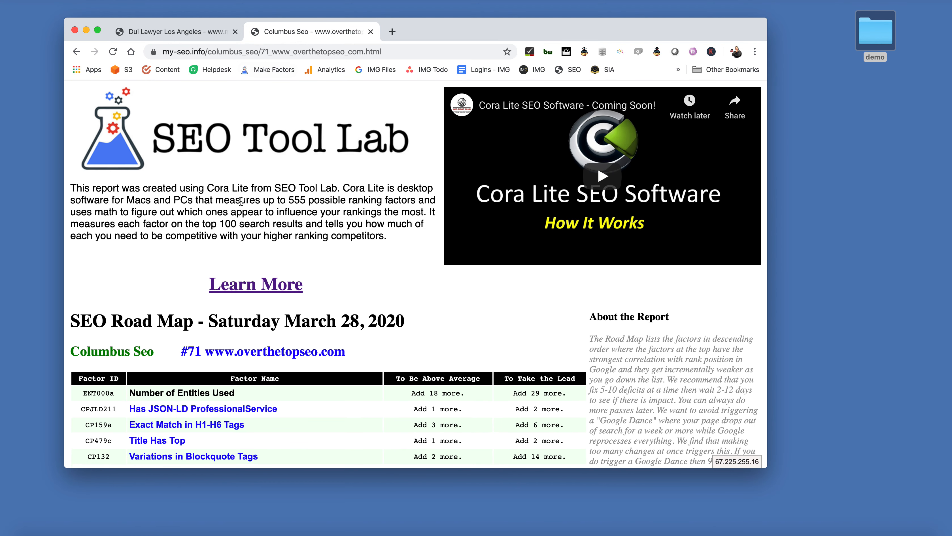